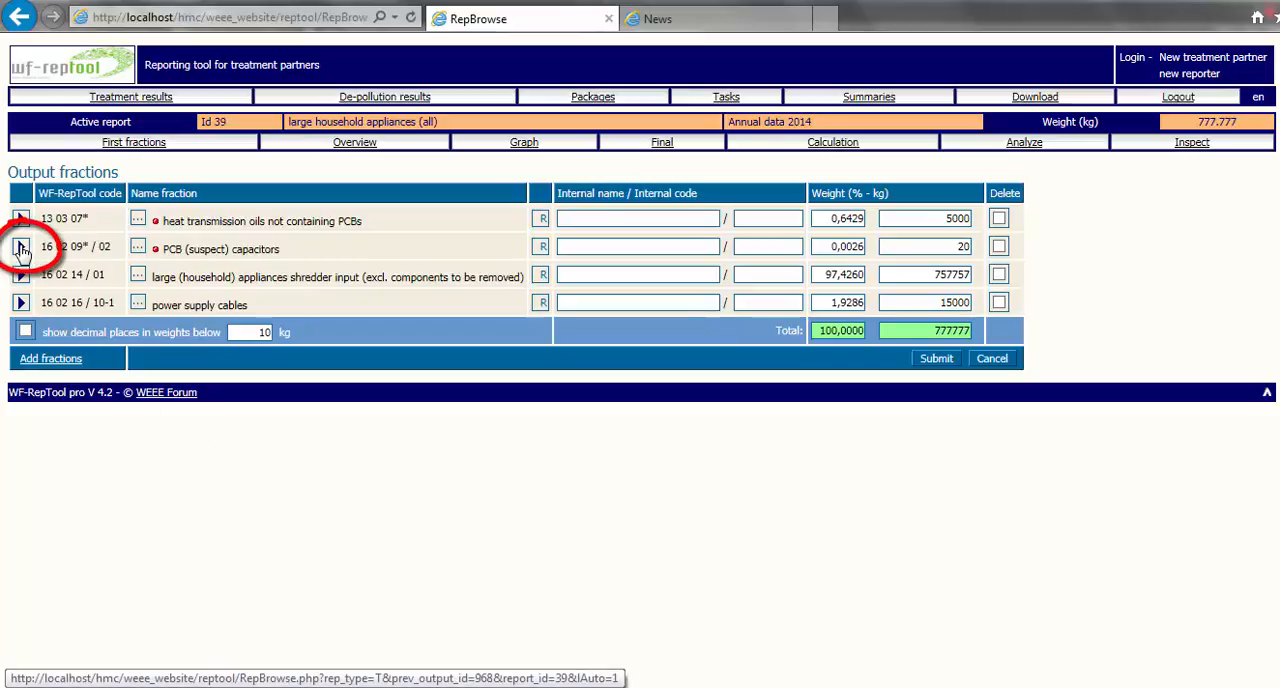
Open the acceptor/technology form for the PCB (suspect) capacitors fraction and view the acceptors available for selection.
{"action": "left_click", "coordinate": [21, 248]}
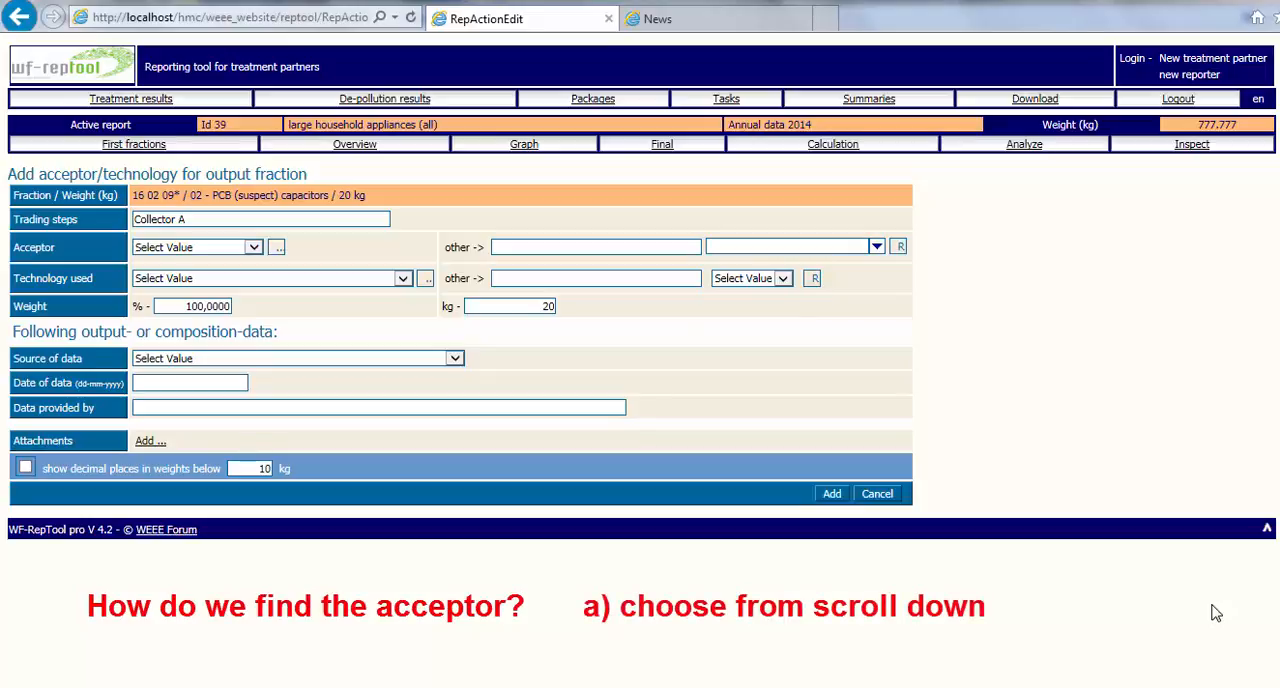
{"action": "left_click", "coordinate": [255, 249]}
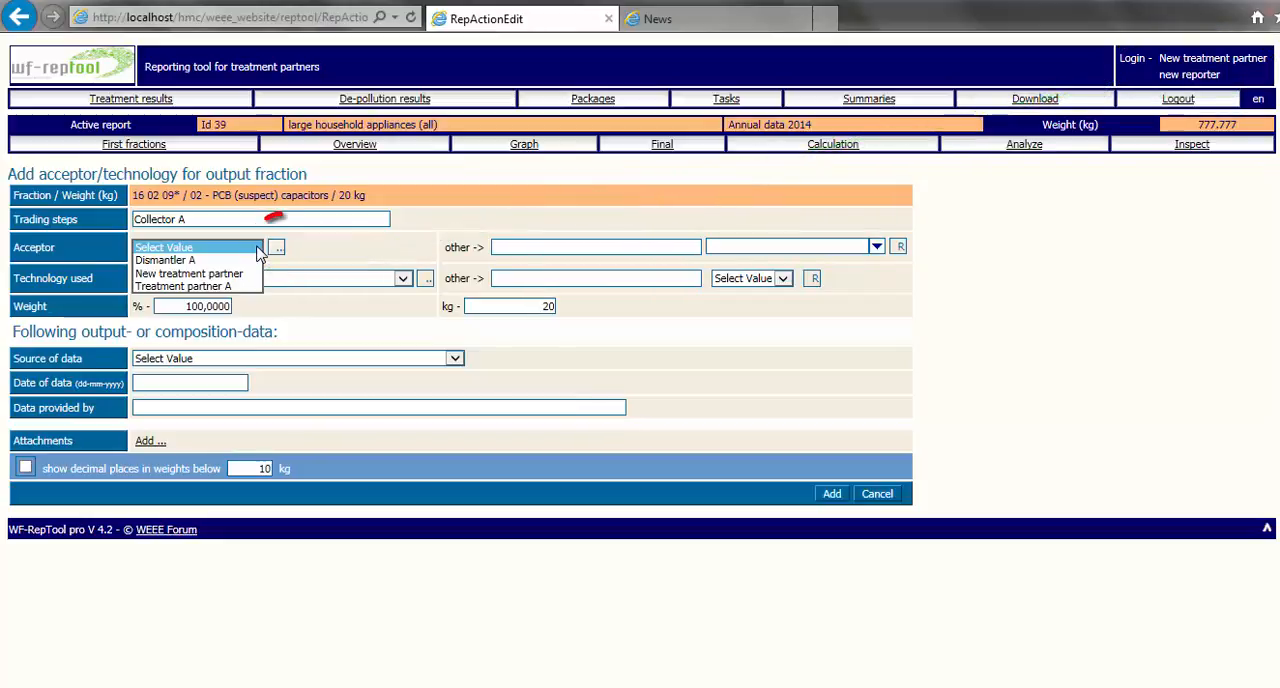
{"action": "left_click", "coordinate": [277, 248]}
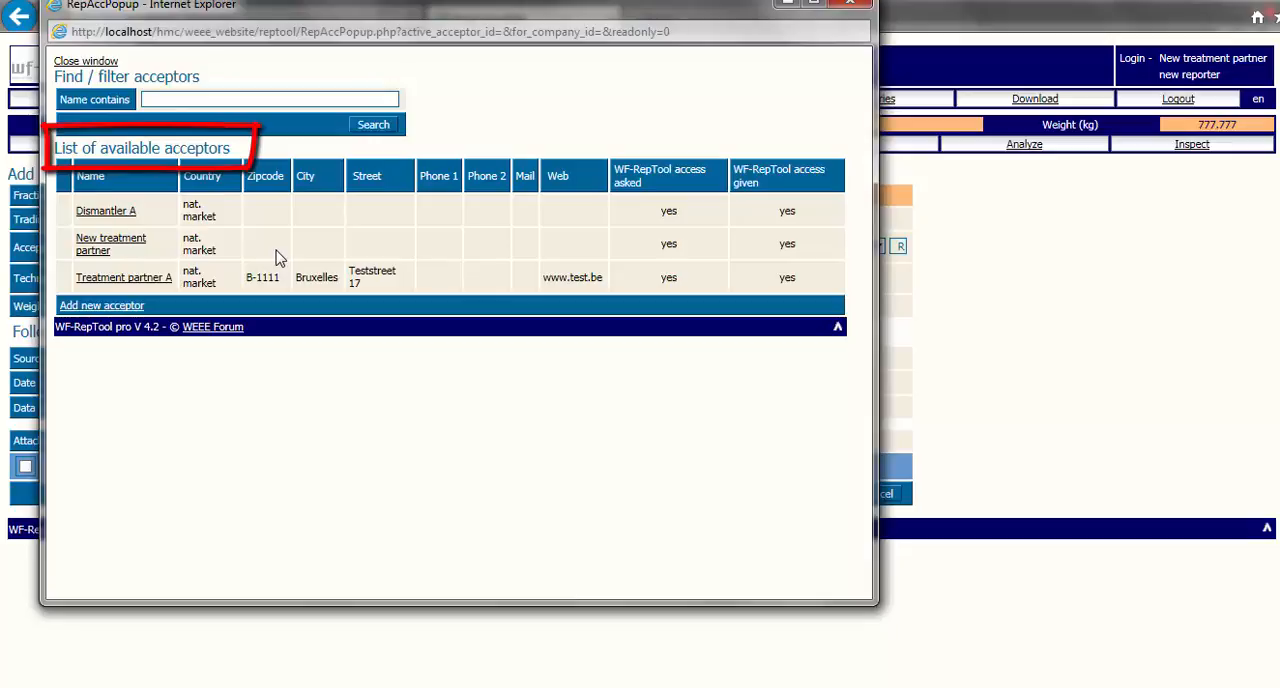
{"action": "left_click", "coordinate": [252, 247]}
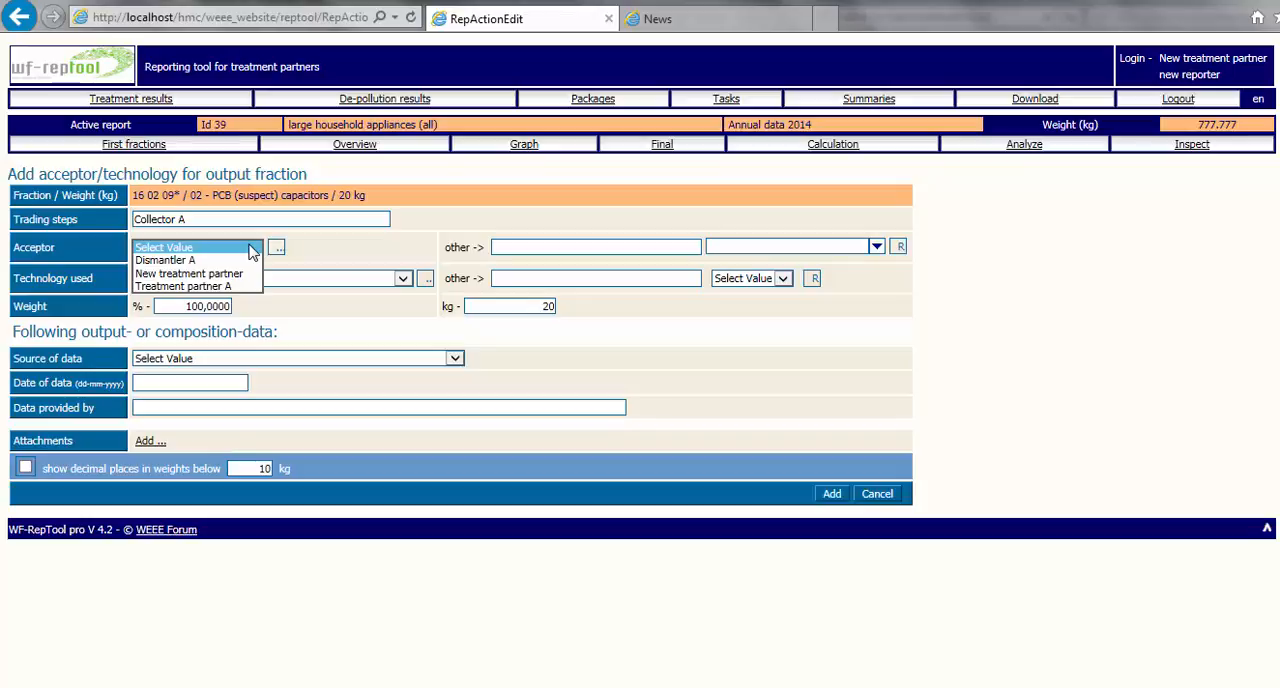
{"action": "left_click", "coordinate": [323, 254]}
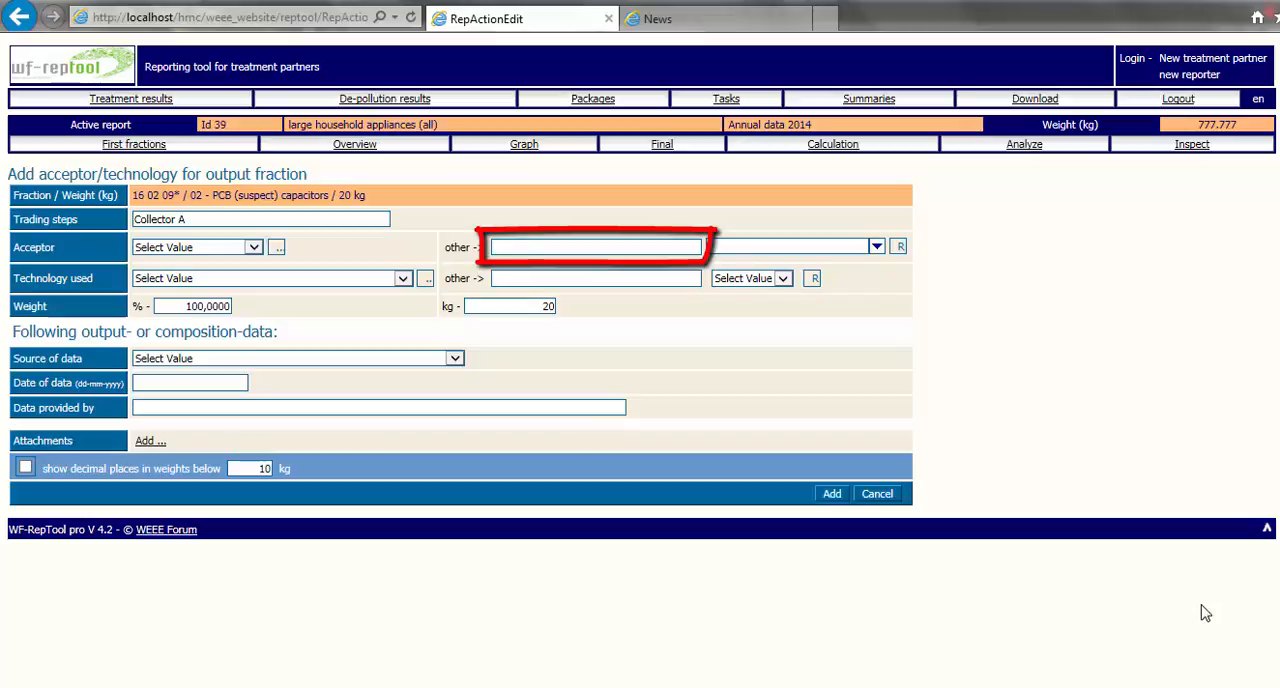
Set the country of the other acceptor to Austria and show the acceptor's remarks field.
{"action": "left_click", "coordinate": [876, 247]}
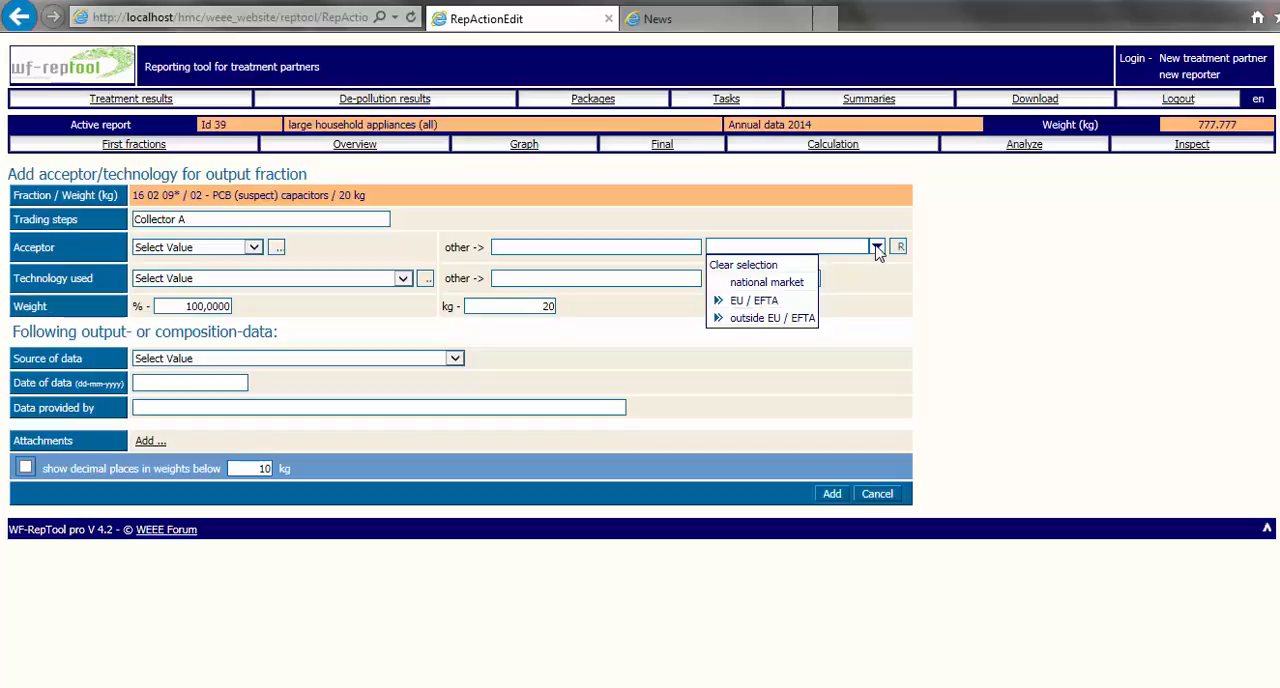
{"action": "mouse_move", "coordinate": [773, 304]}
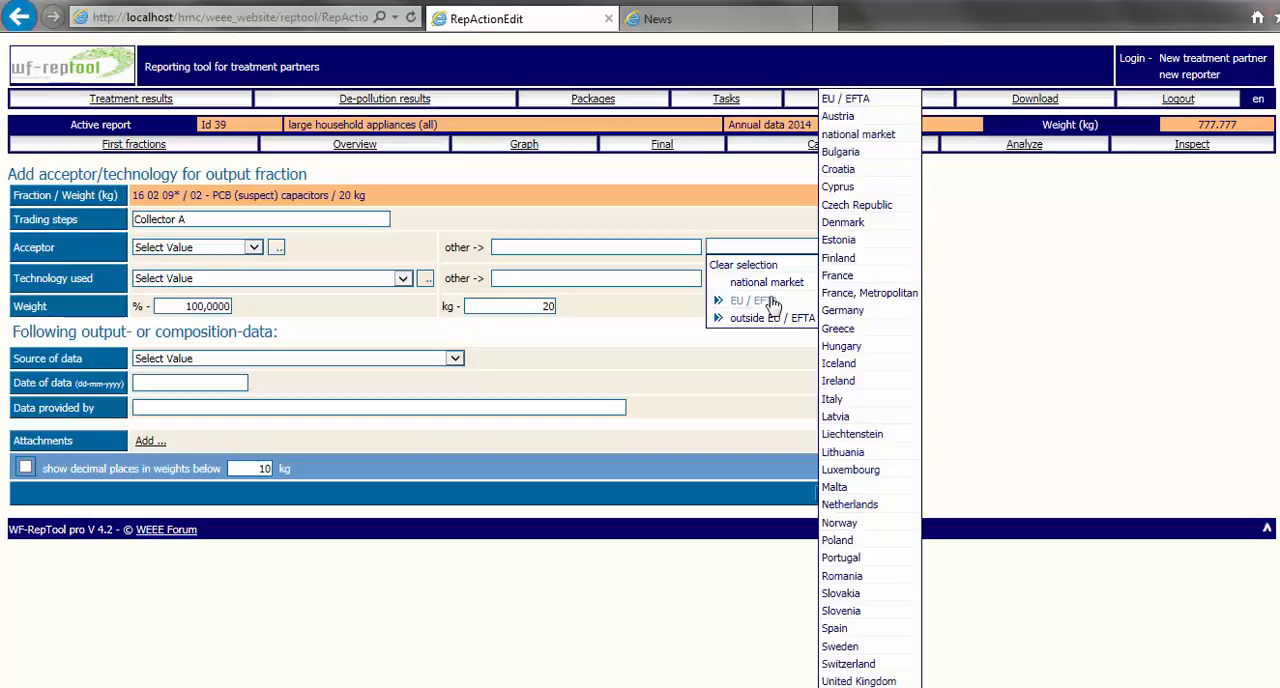
{"action": "left_click", "coordinate": [837, 116]}
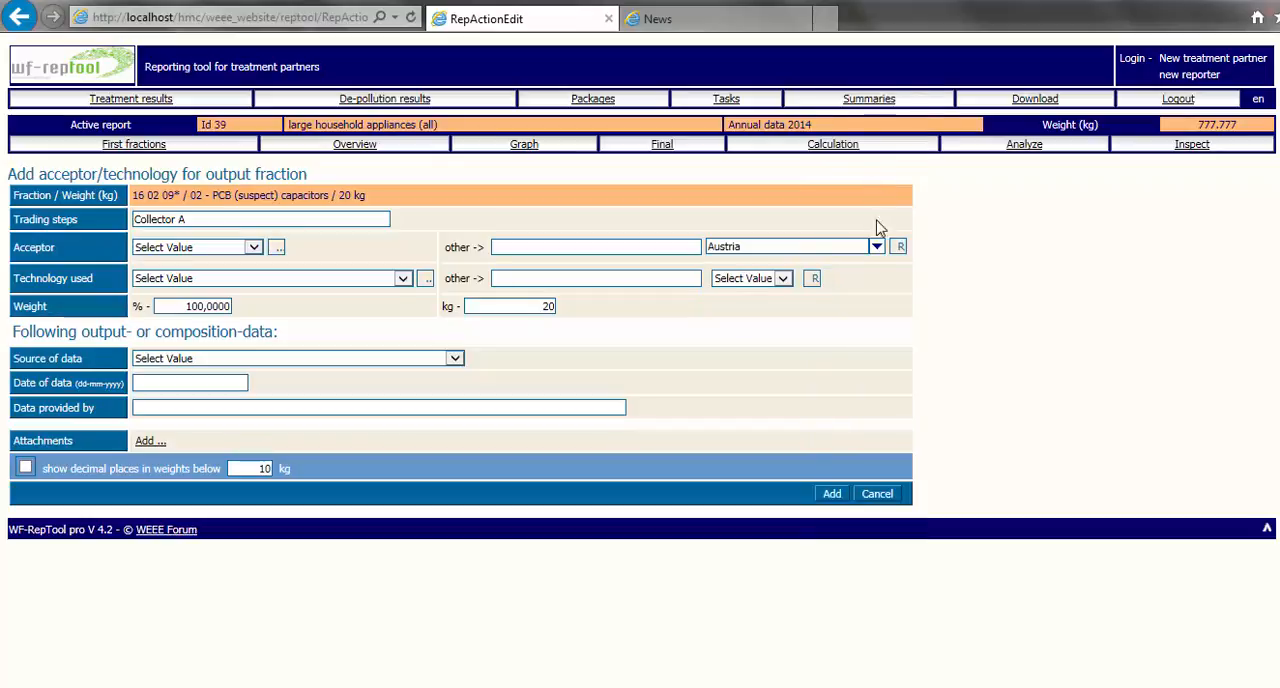
{"action": "left_click", "coordinate": [899, 247]}
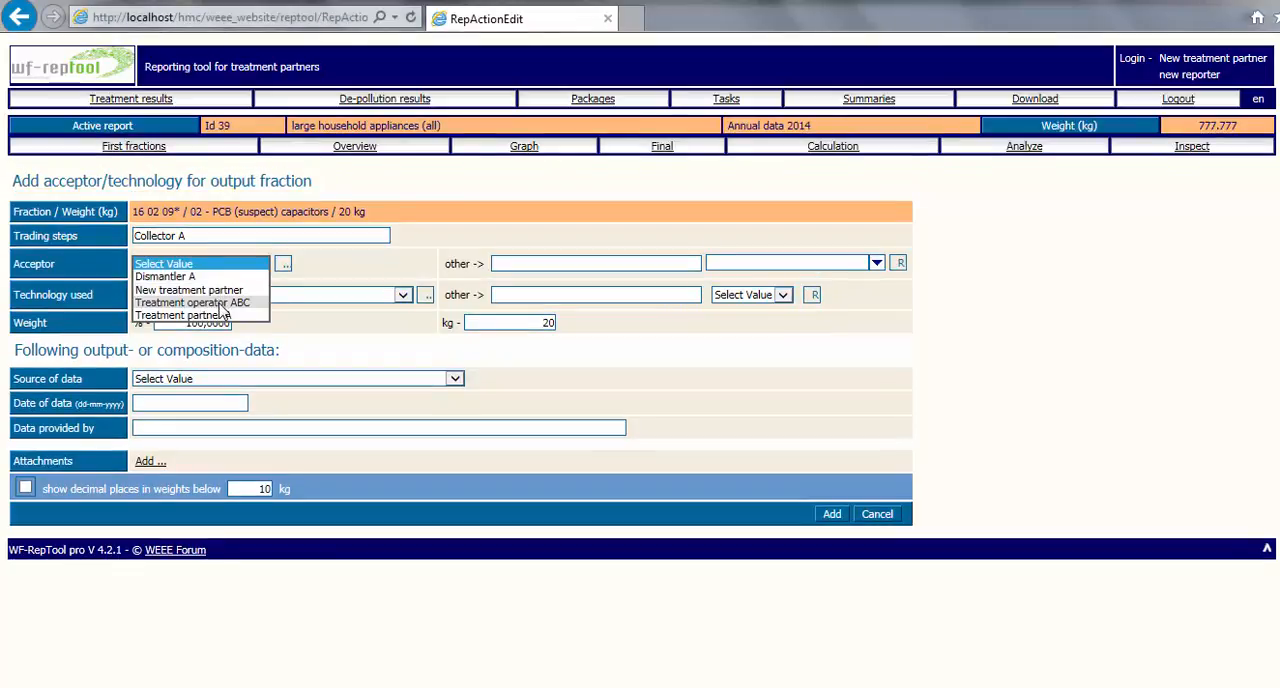
{"action": "left_click", "coordinate": [222, 310]}
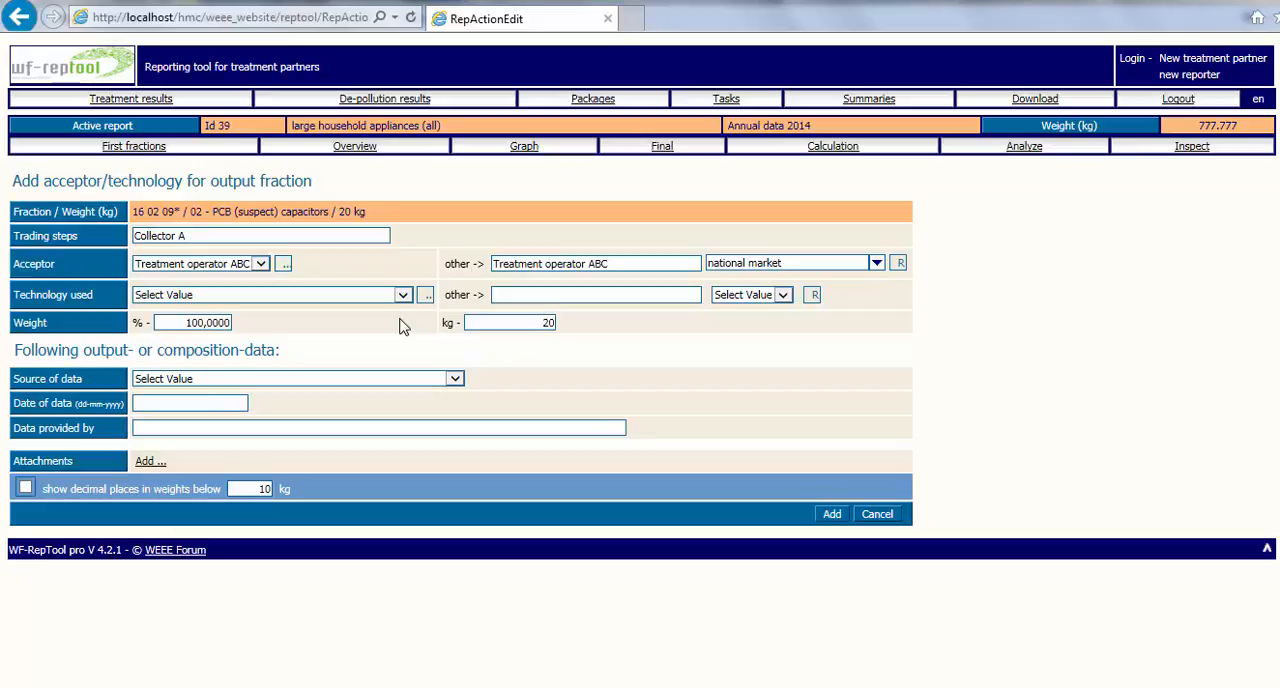
Examine the interim and final technologies offered for the fraction, including large shredder / separation.
{"action": "left_click", "coordinate": [402, 295]}
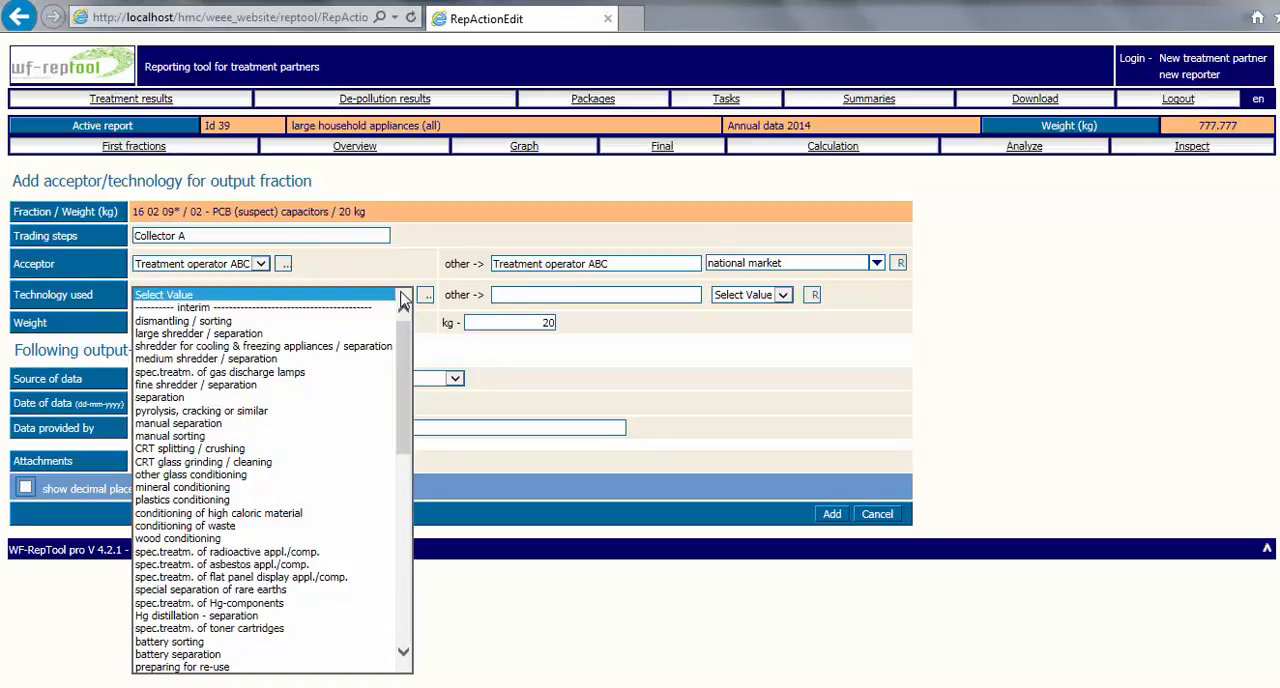
{"action": "left_click", "coordinate": [403, 520]}
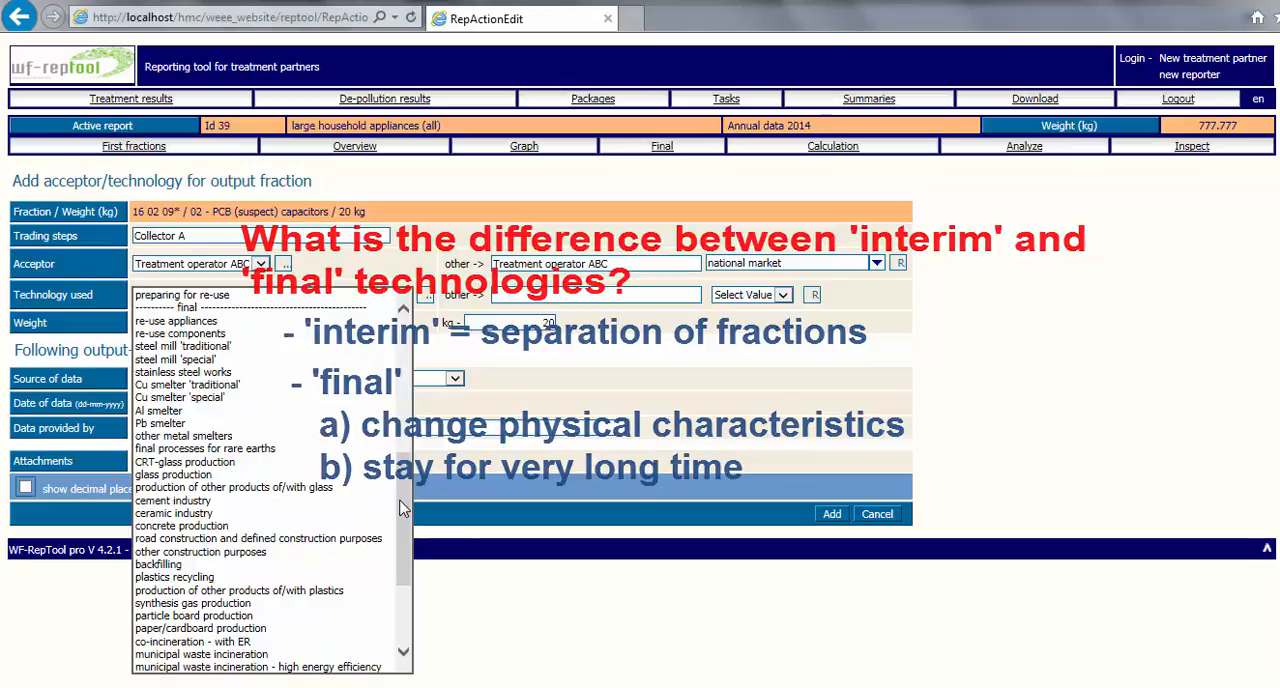
{"action": "left_click_drag", "start_coordinate": [400, 508], "coordinate": [403, 302]}
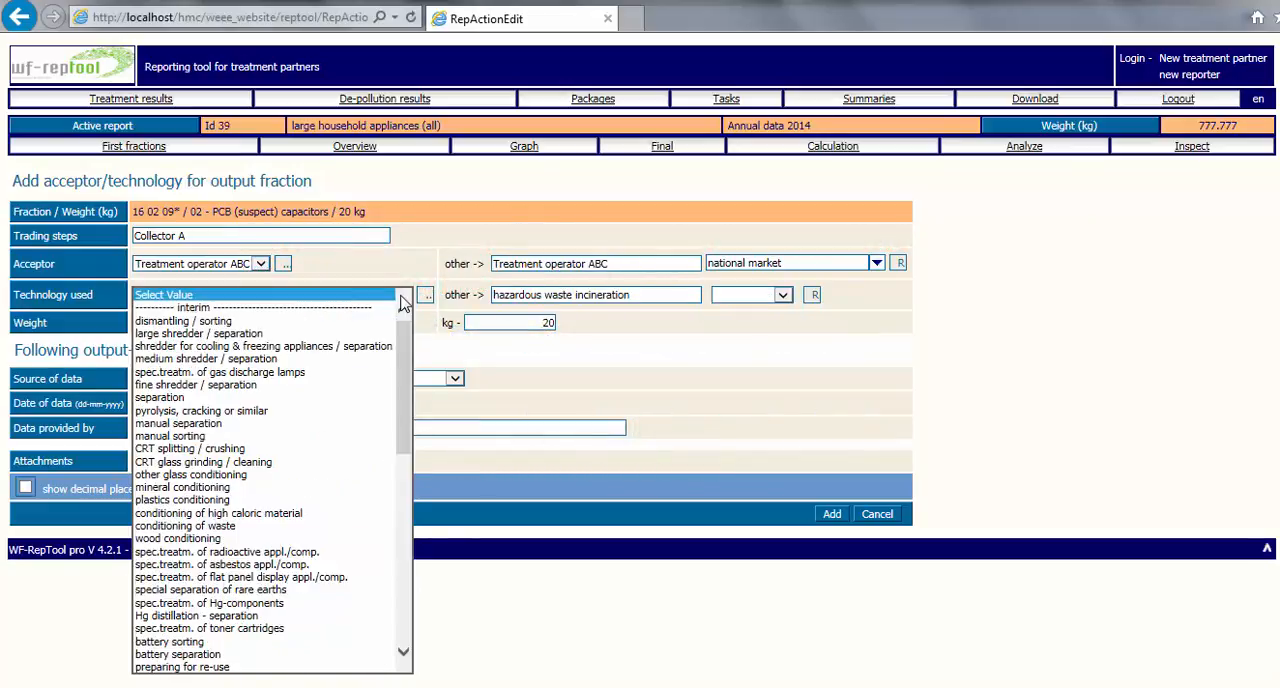
{"action": "key", "text": "l"}
{"action": "key", "text": "l"}
{"action": "key", "text": "l"}
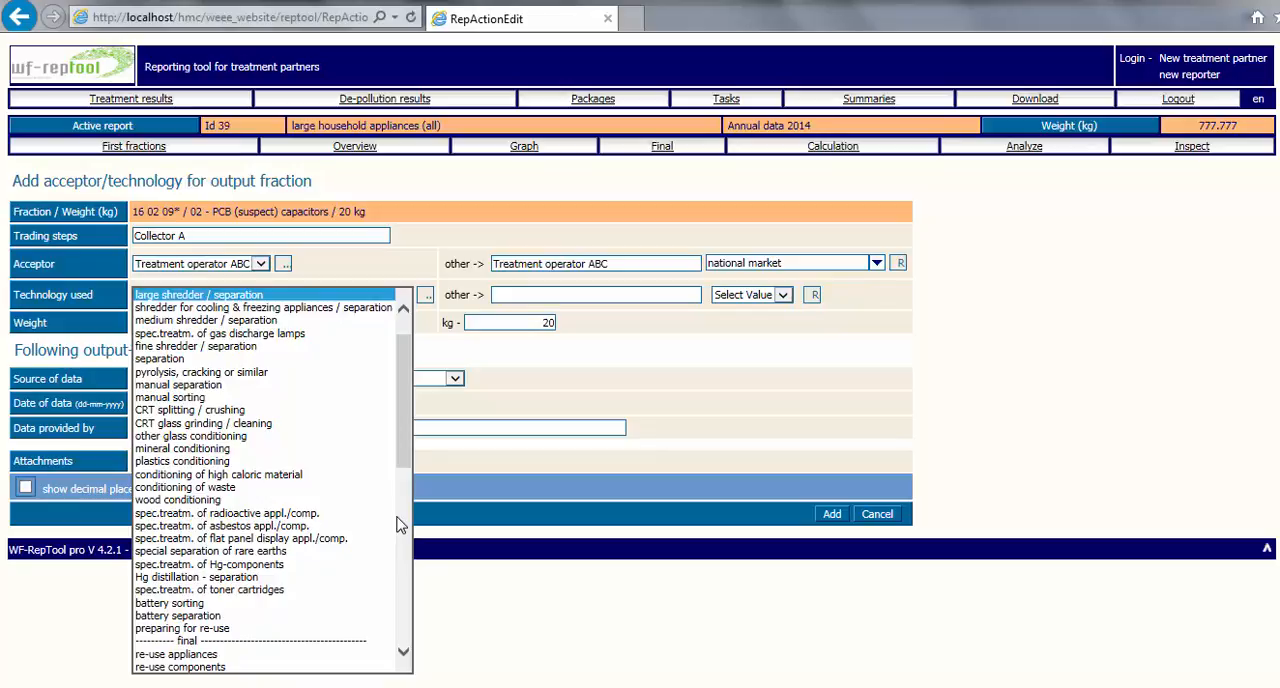
Open the technology finder, view its type filter options, and search for technologies containing "incin".
{"action": "left_click", "coordinate": [425, 296]}
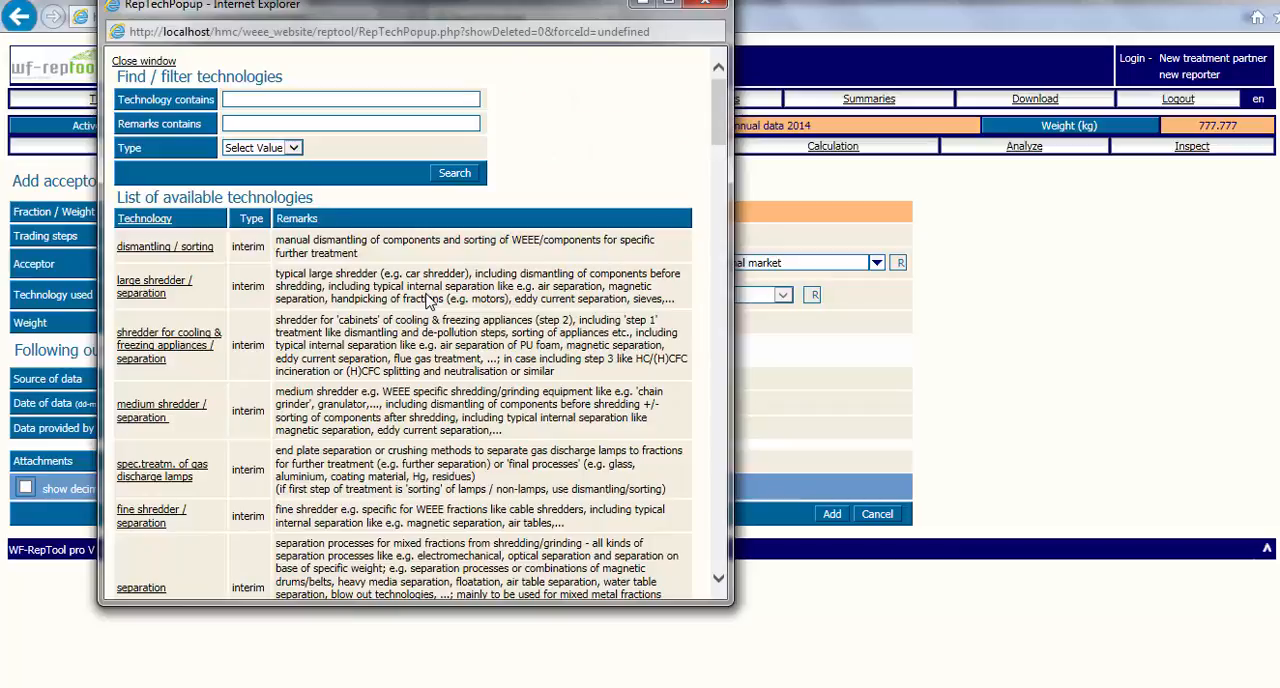
{"action": "left_click", "coordinate": [293, 148]}
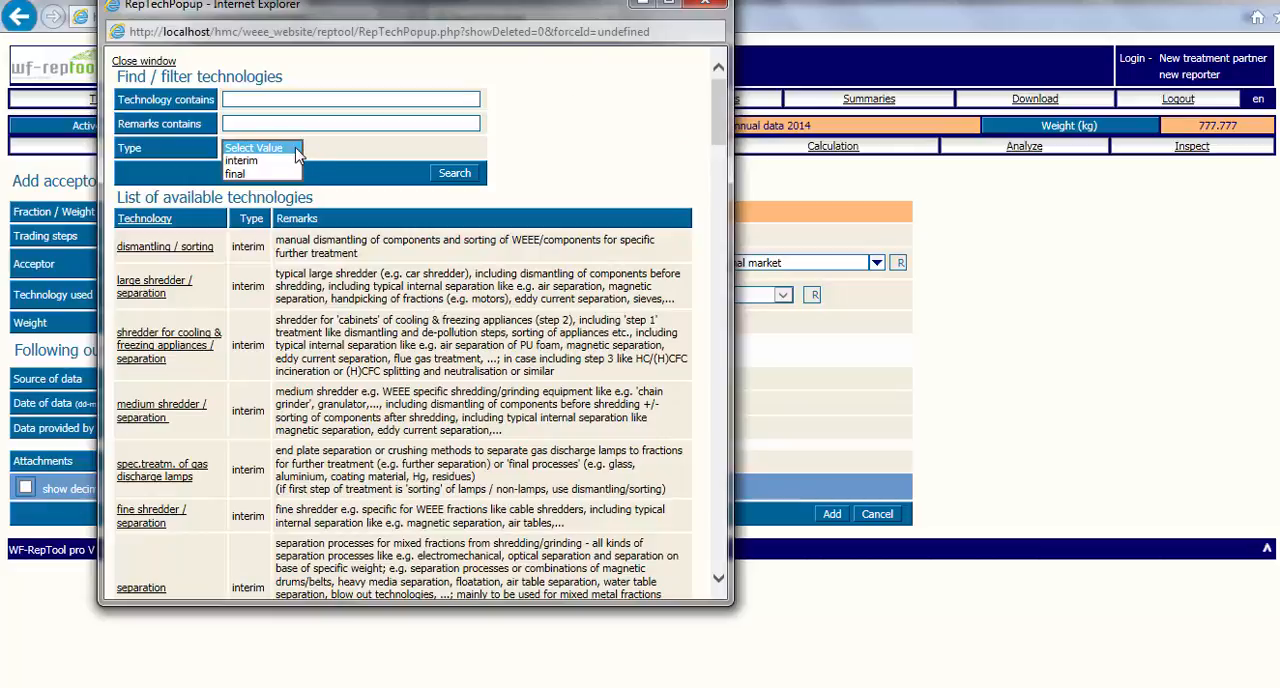
{"action": "left_click", "coordinate": [285, 99]}
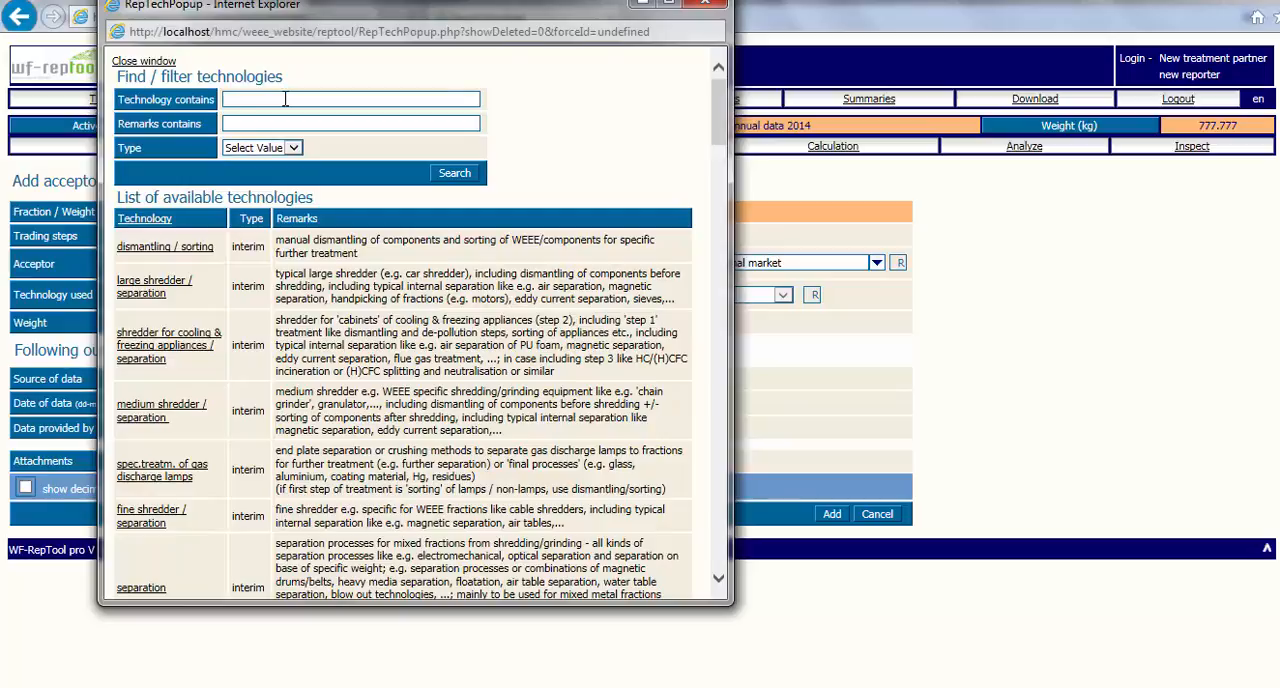
{"action": "type", "text": "incin"}
{"action": "key", "text": "Return"}
Search the technology names for "smelt" and for "shredd".
{"action": "double_click", "coordinate": [236, 99]}
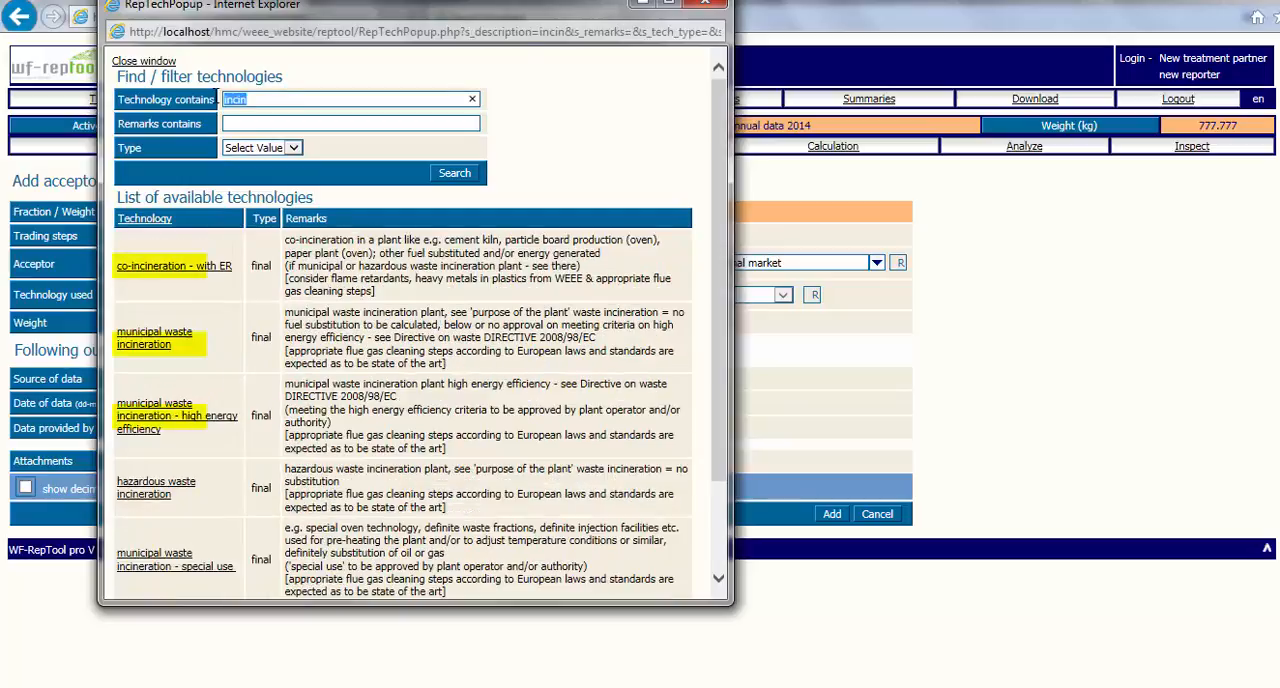
{"action": "type", "text": "smelt"}
{"action": "key", "text": "Return"}
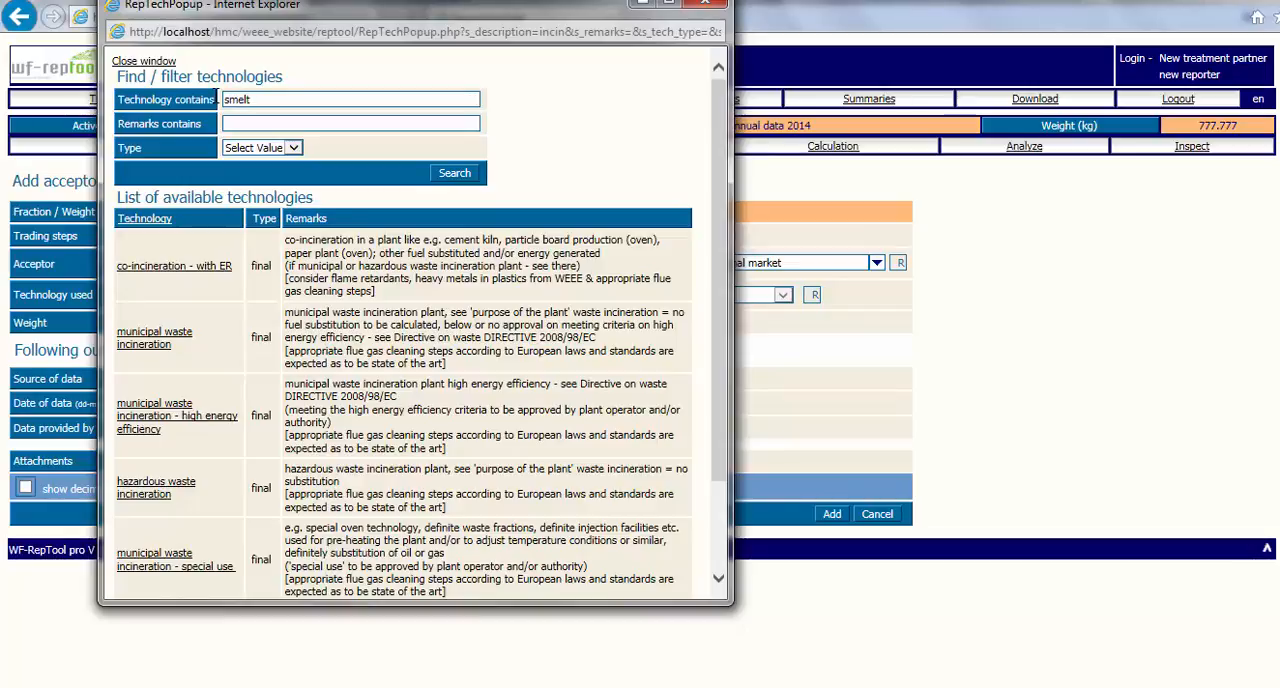
{"action": "double_click", "coordinate": [236, 99]}
{"action": "type", "text": "shredd"}
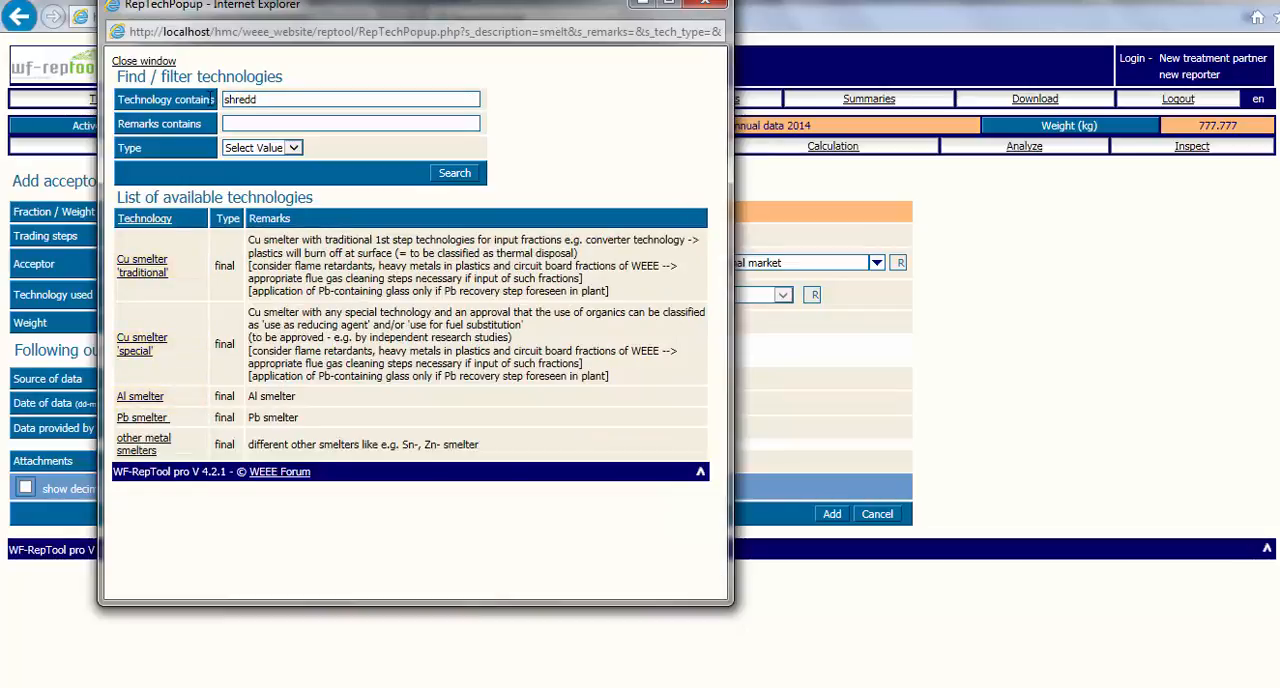
{"action": "key", "text": "Return"}
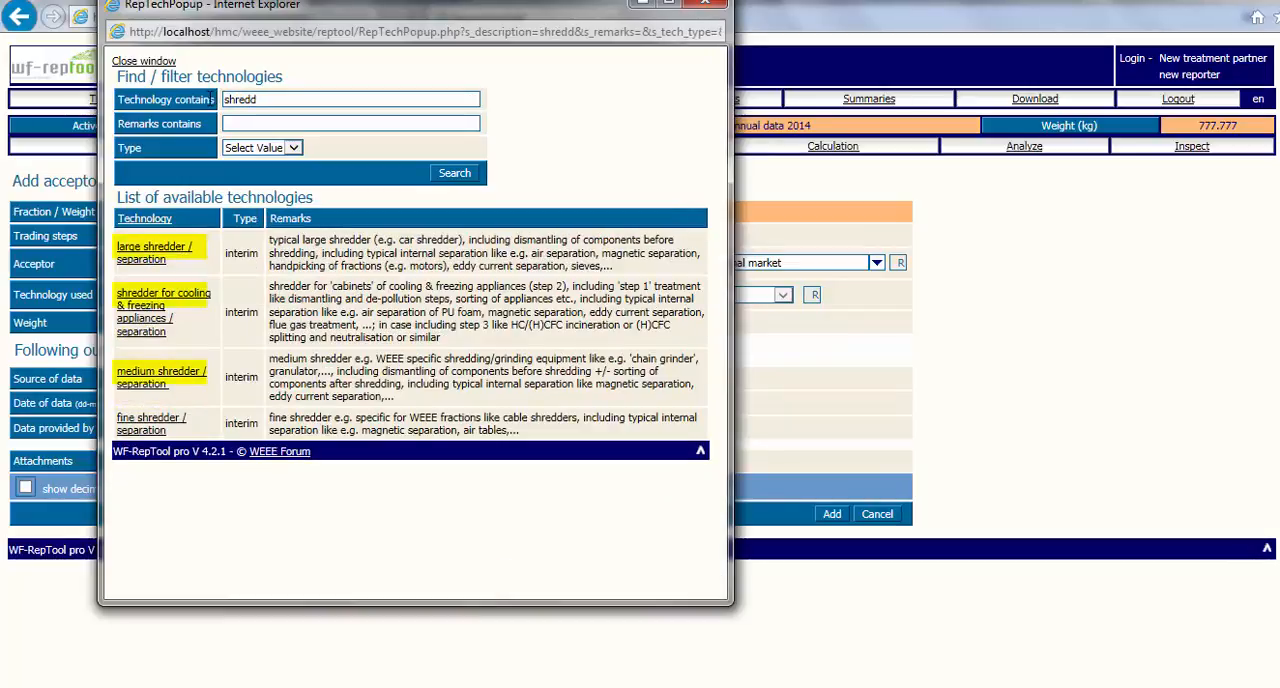
Search the technology names for "condit", and with the name filter cleared, search the remarks for "cond".
{"action": "double_click", "coordinate": [259, 99]}
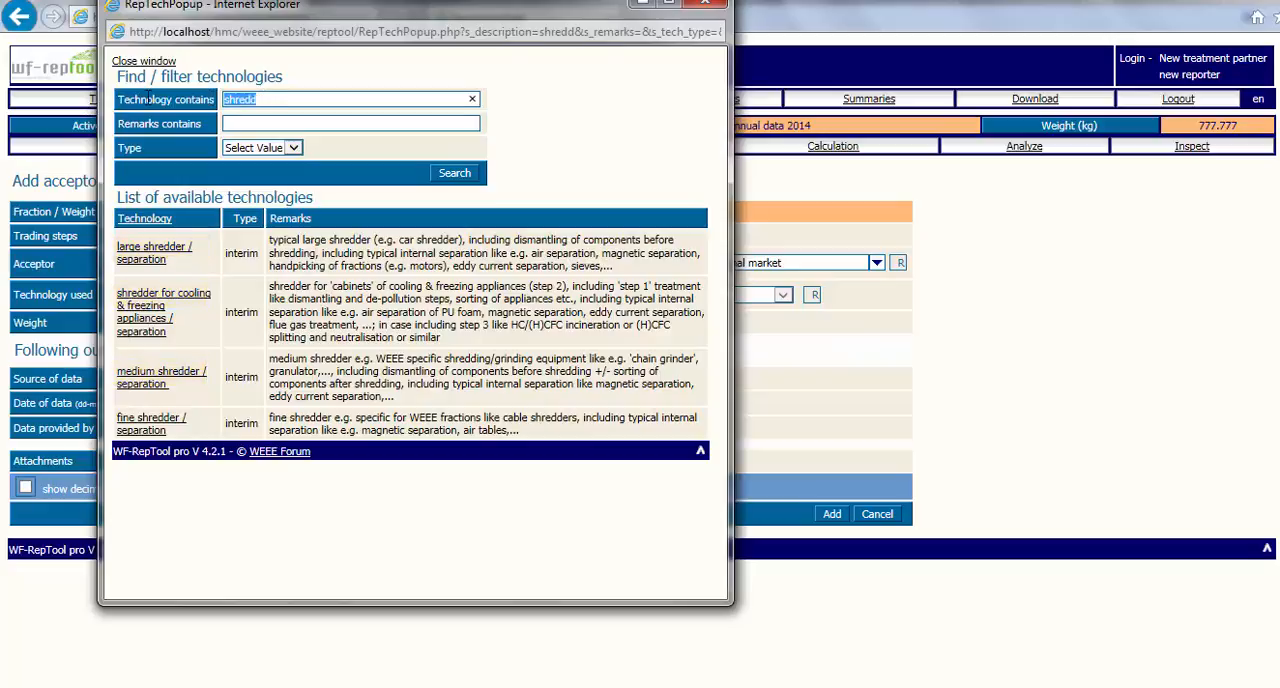
{"action": "type", "text": "condit"}
{"action": "key", "text": "Return"}
{"action": "double_click", "coordinate": [258, 103]}
{"action": "key", "text": "BackSpace"}
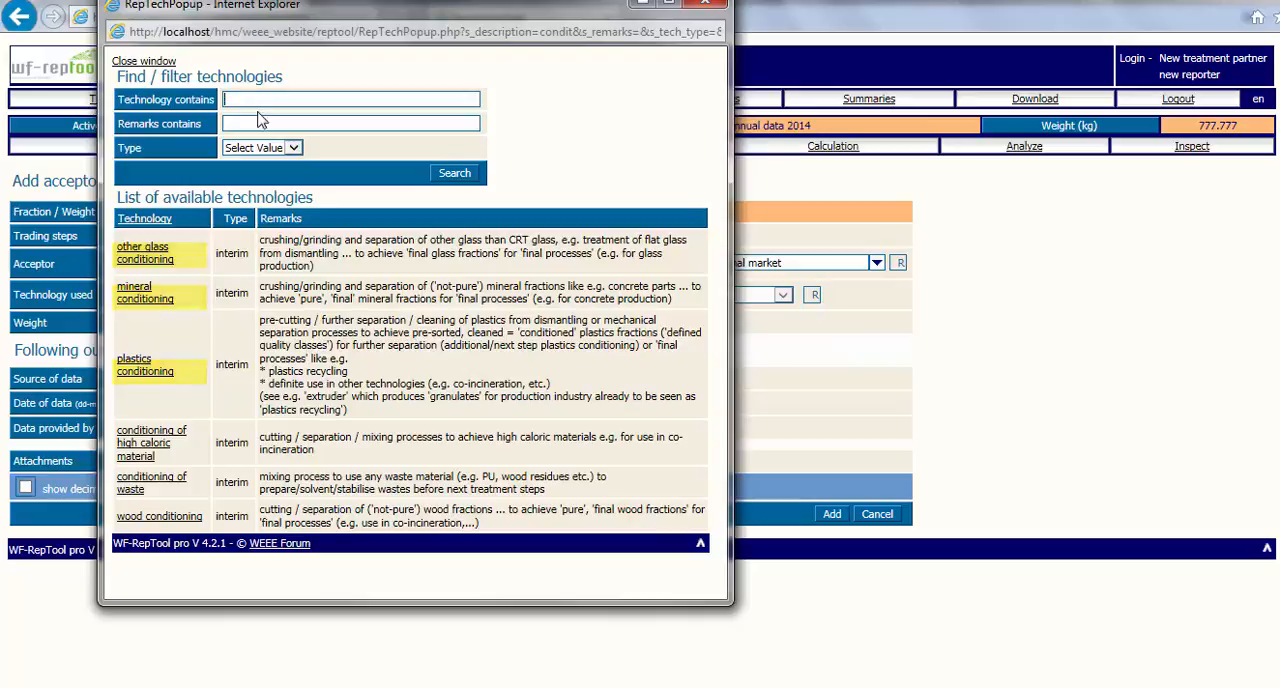
{"action": "left_click", "coordinate": [258, 121]}
{"action": "type", "text": "cond"}
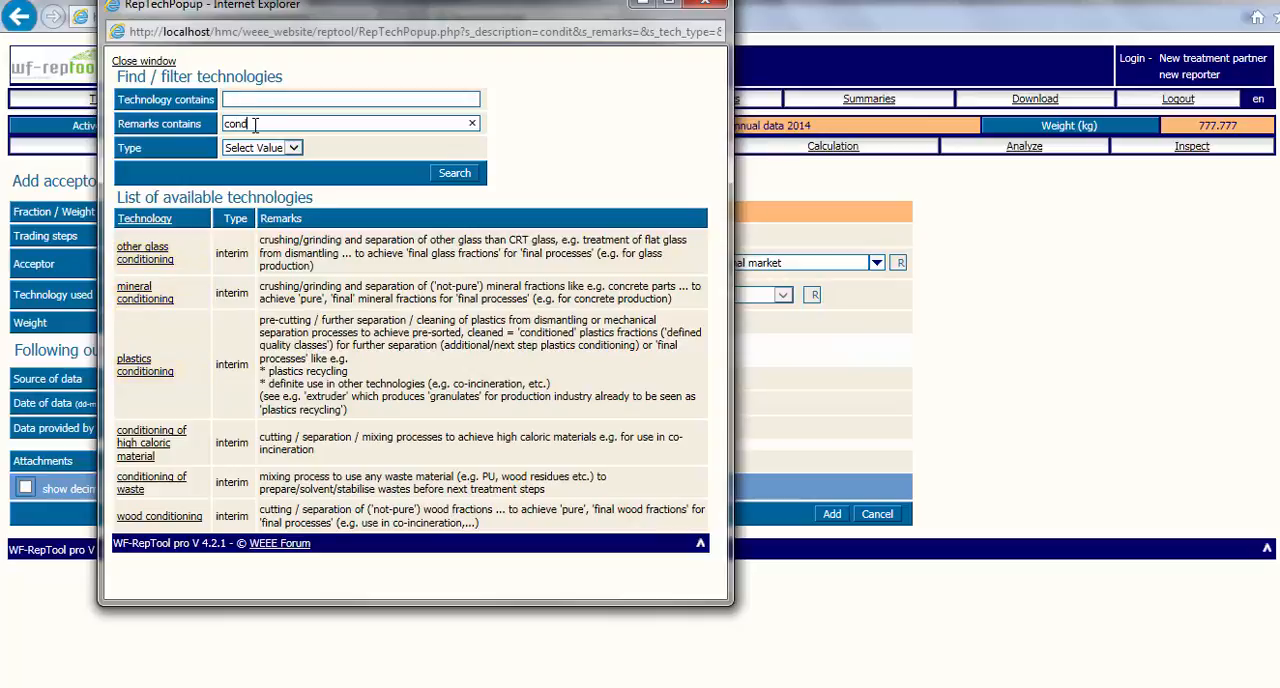
{"action": "key", "text": "Return"}
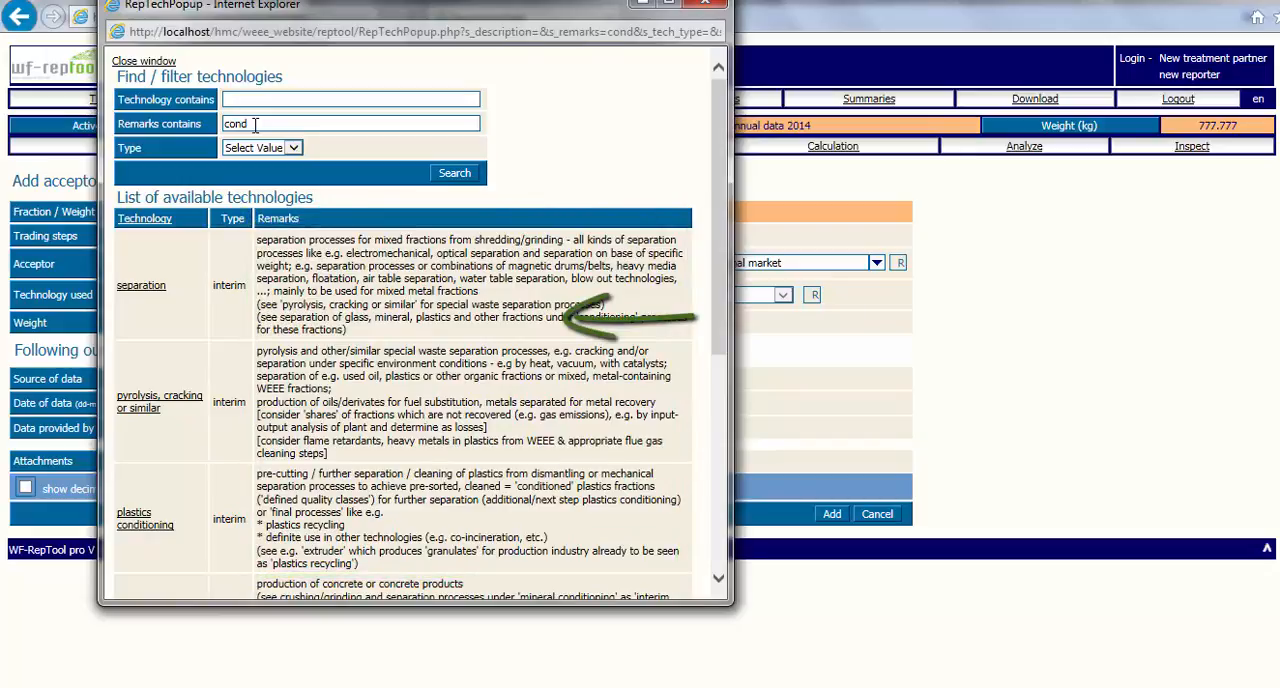
Clear the remarks filter, search technology names for "incin", and choose hazardous waste incineration as the technology used.
{"action": "left_click_drag", "start_coordinate": [255, 125], "coordinate": [211, 127]}
{"action": "key", "text": "Delete"}
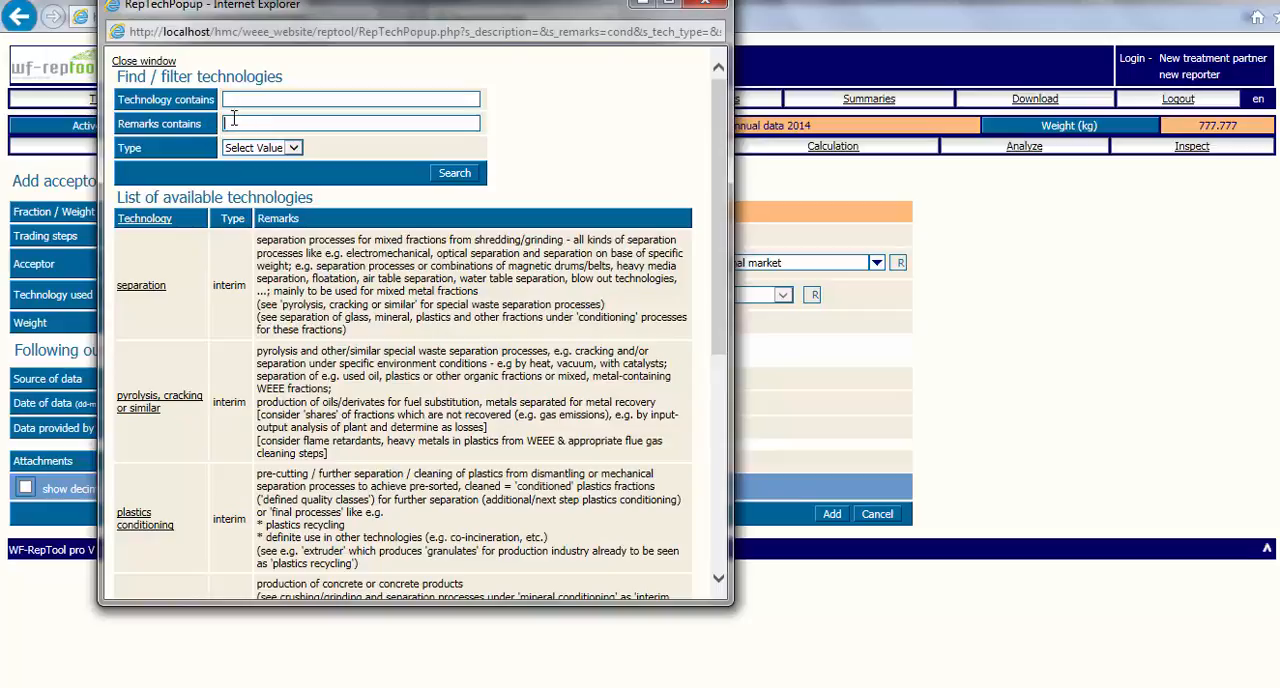
{"action": "left_click", "coordinate": [262, 99]}
{"action": "type", "text": "incin"}
{"action": "key", "text": "Return"}
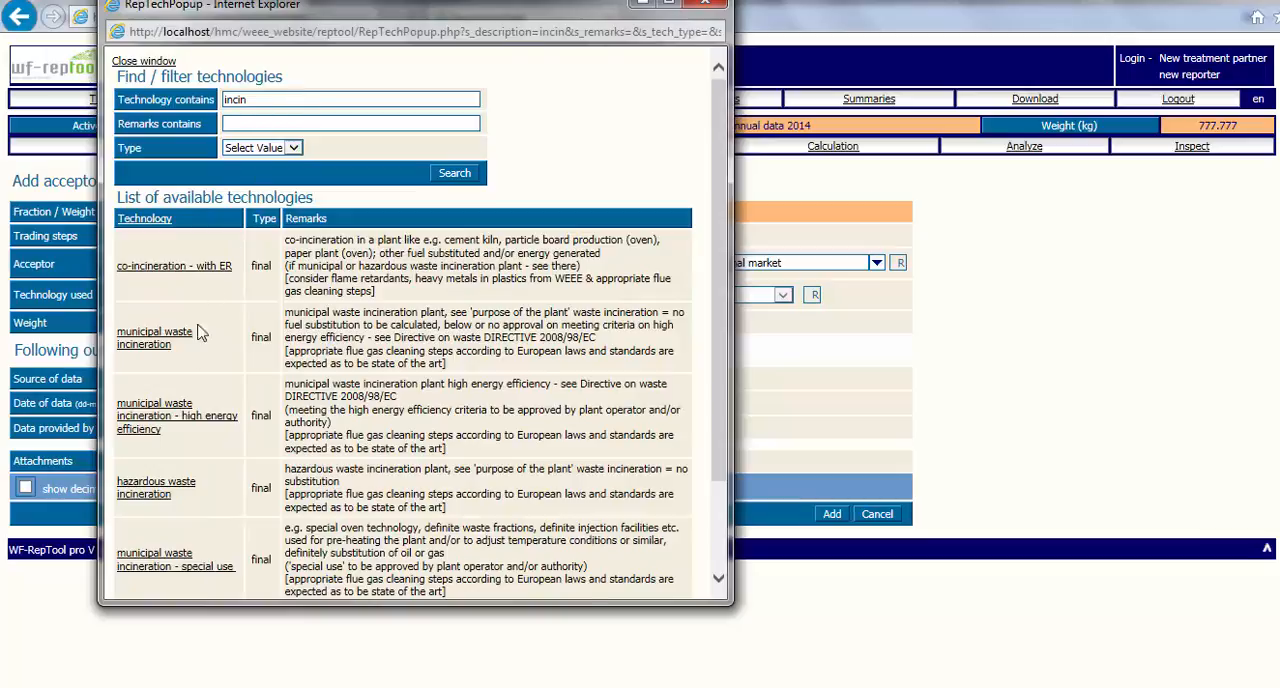
{"action": "left_click", "coordinate": [156, 488]}
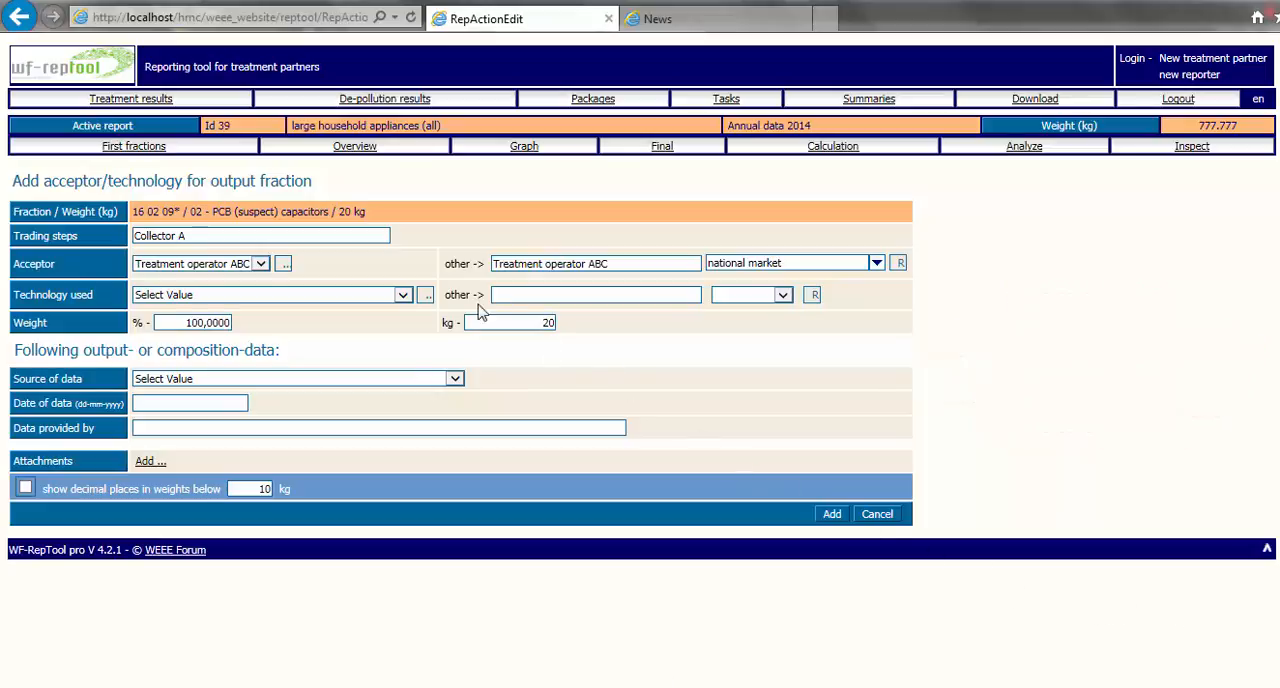
View the available technologies again, plus the type options and remarks field for entering another technology.
{"action": "left_click", "coordinate": [426, 295]}
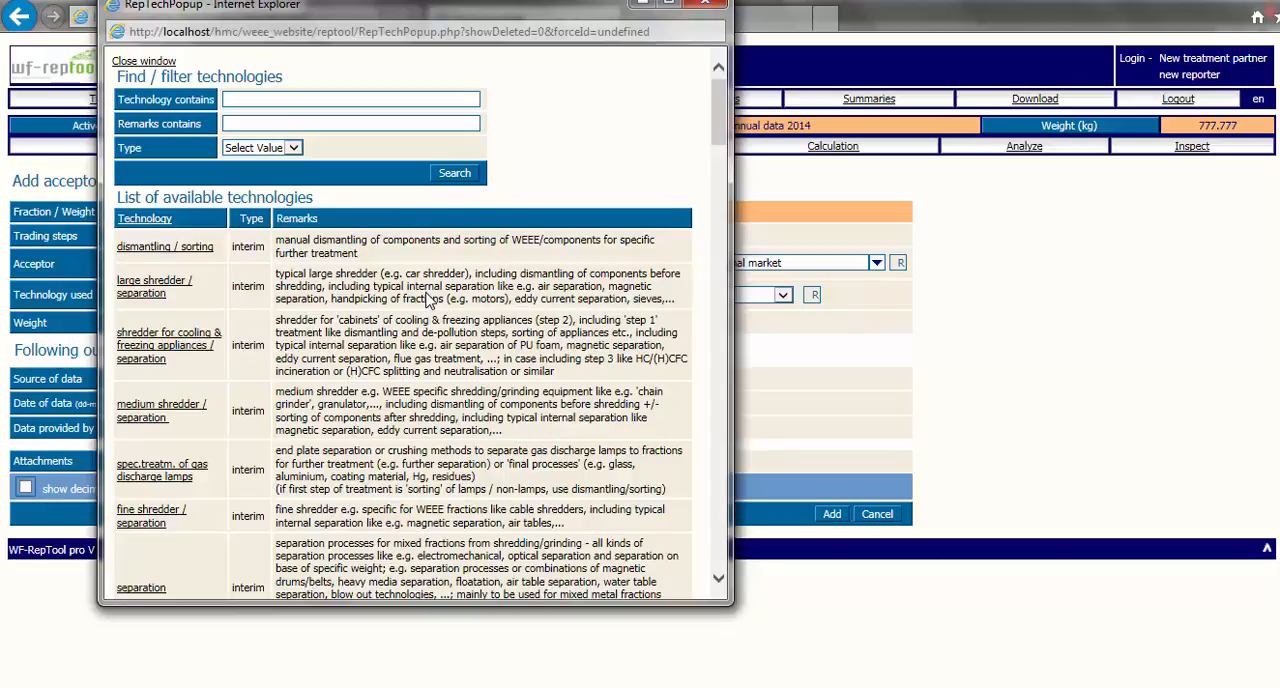
{"action": "left_click", "coordinate": [140, 62]}
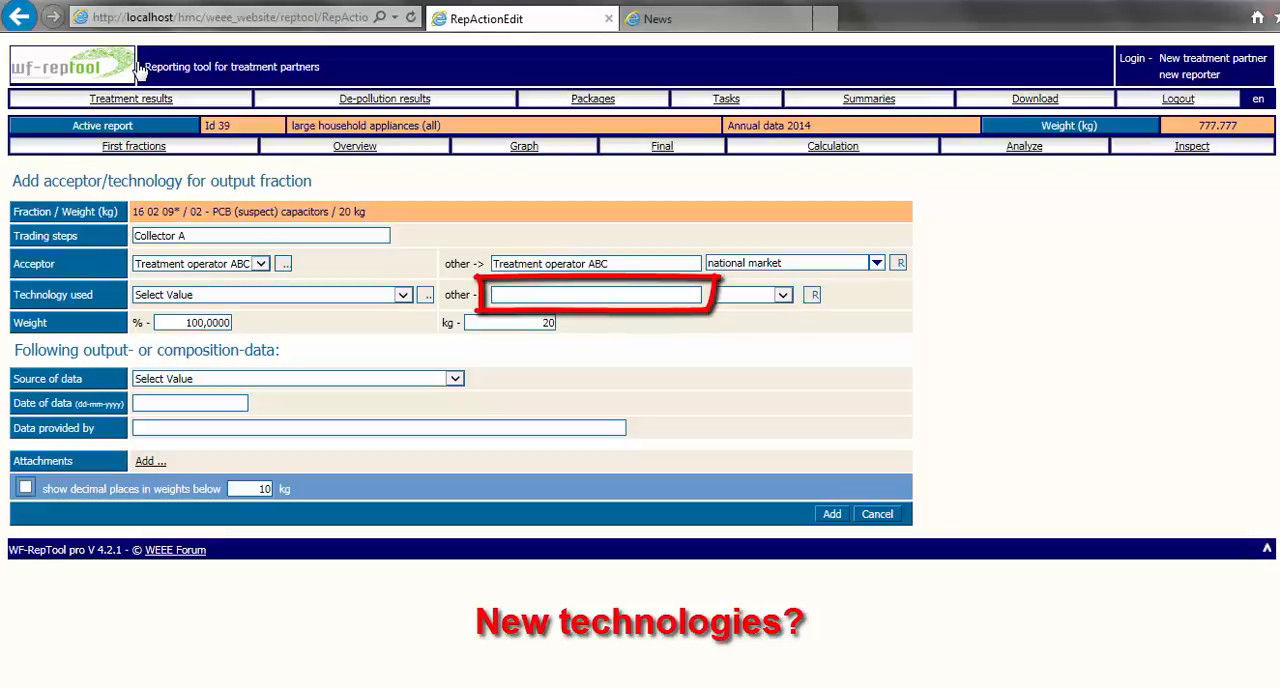
{"action": "left_click", "coordinate": [784, 295]}
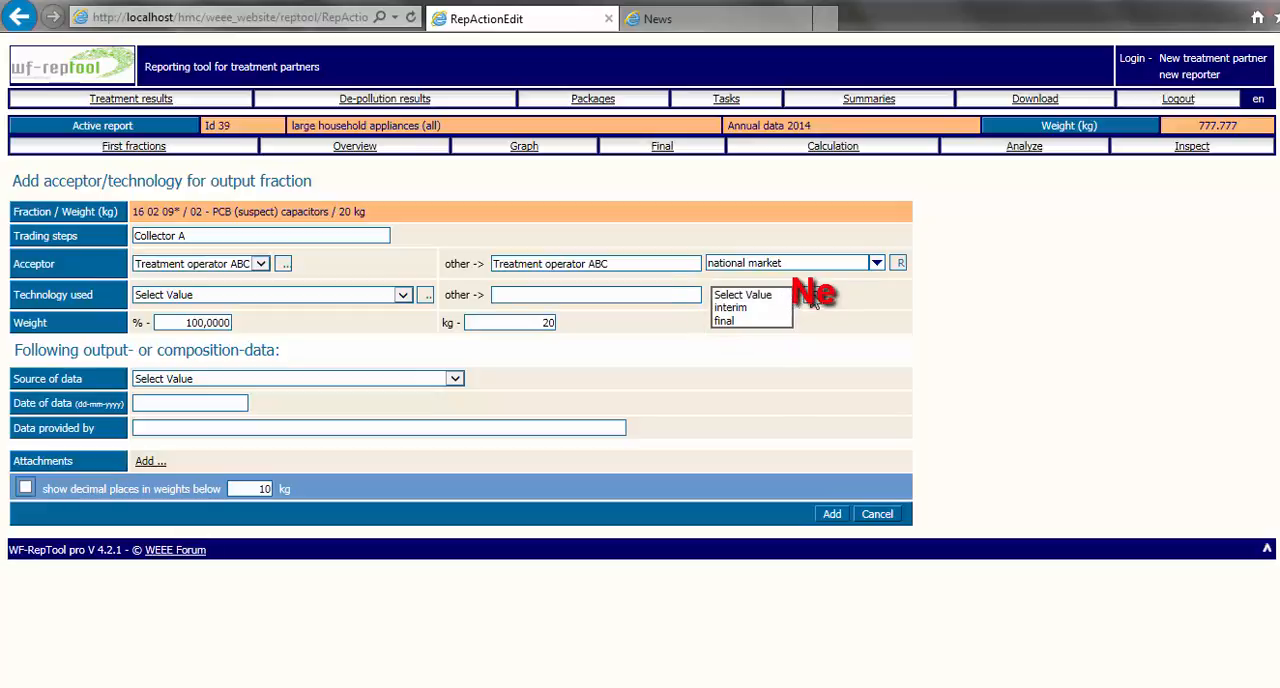
{"action": "left_click", "coordinate": [813, 300]}
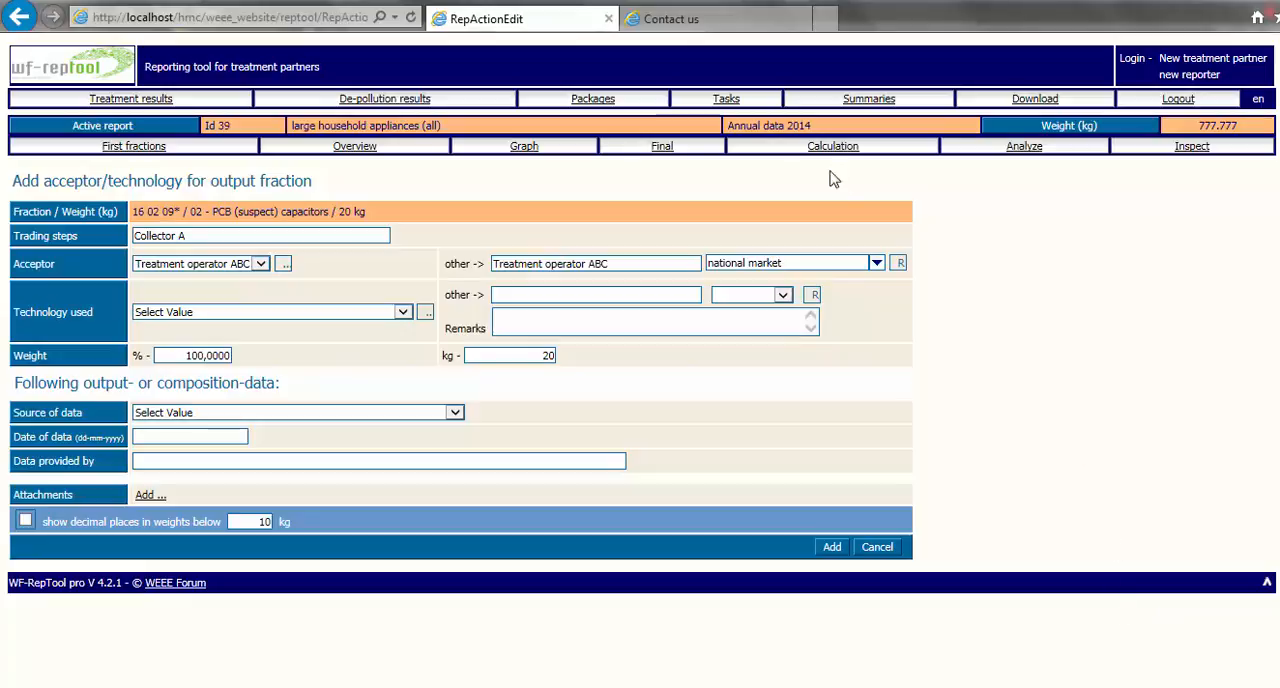
View the WF-RepTool Contact us page and return to the acceptor/technology form.
{"action": "left_click", "coordinate": [757, 33]}
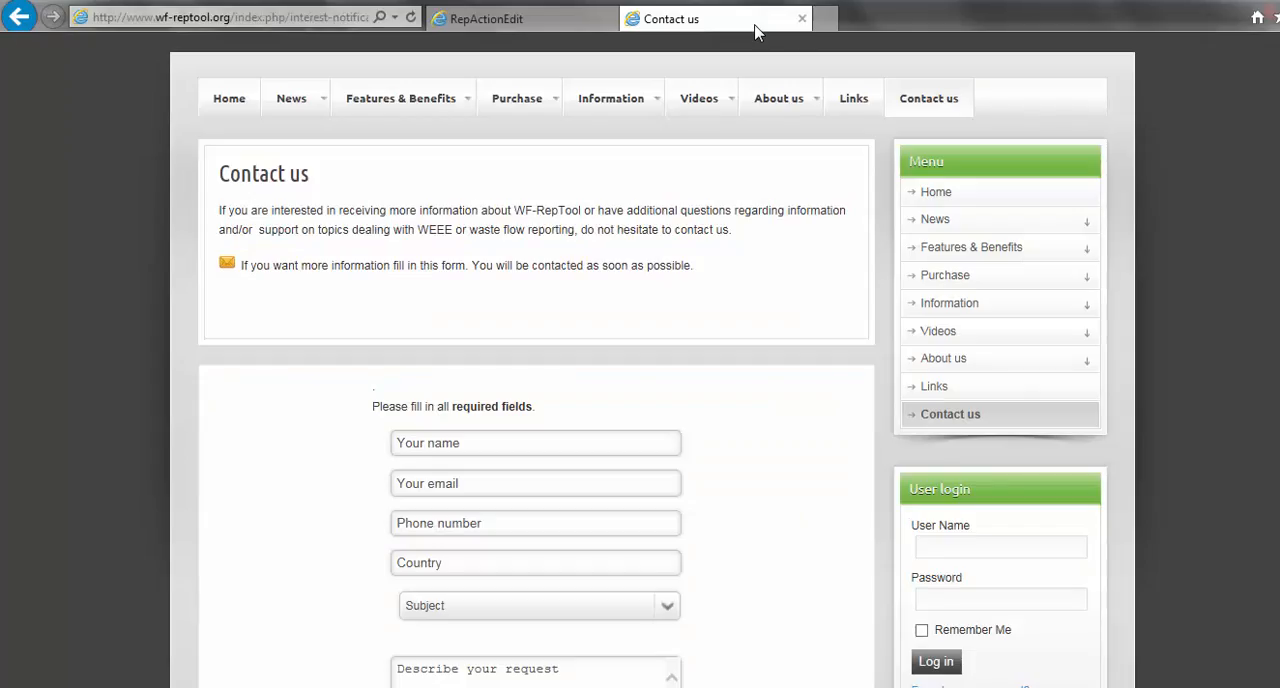
{"action": "left_click", "coordinate": [488, 20]}
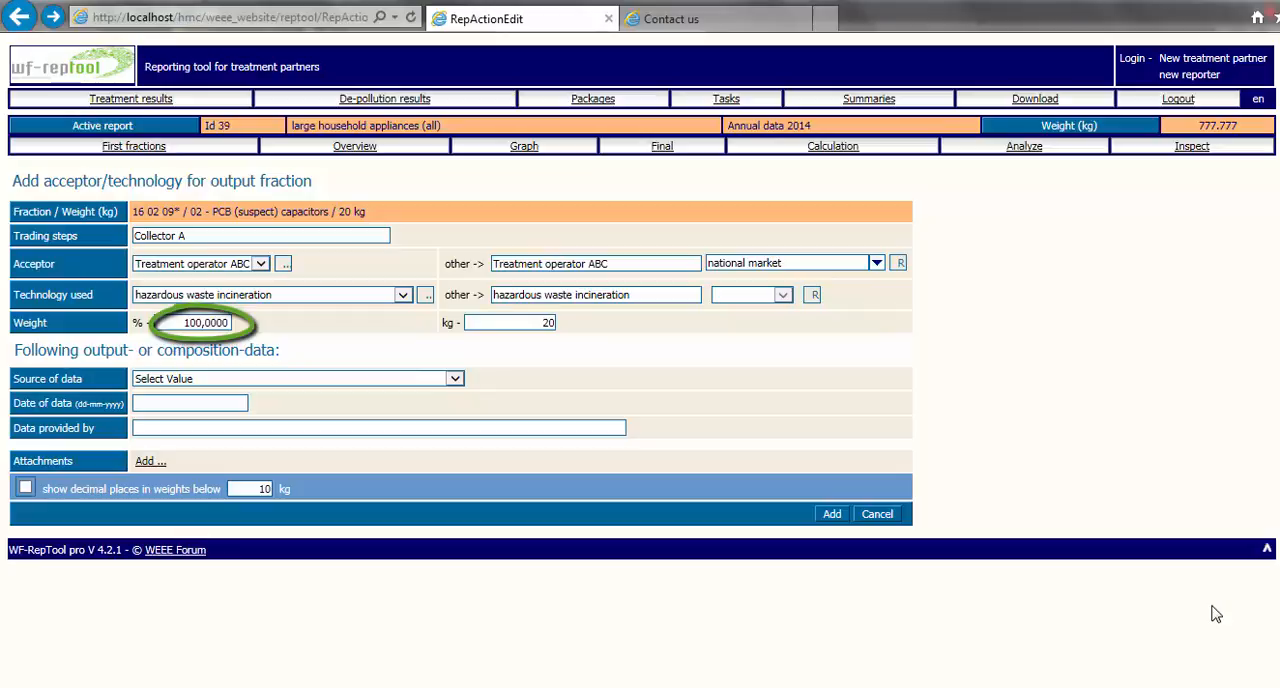
Set the weight share going to this acceptor and technology to 70 percent.
{"action": "double_click", "coordinate": [175, 326]}
{"action": "type", "text": "70"}
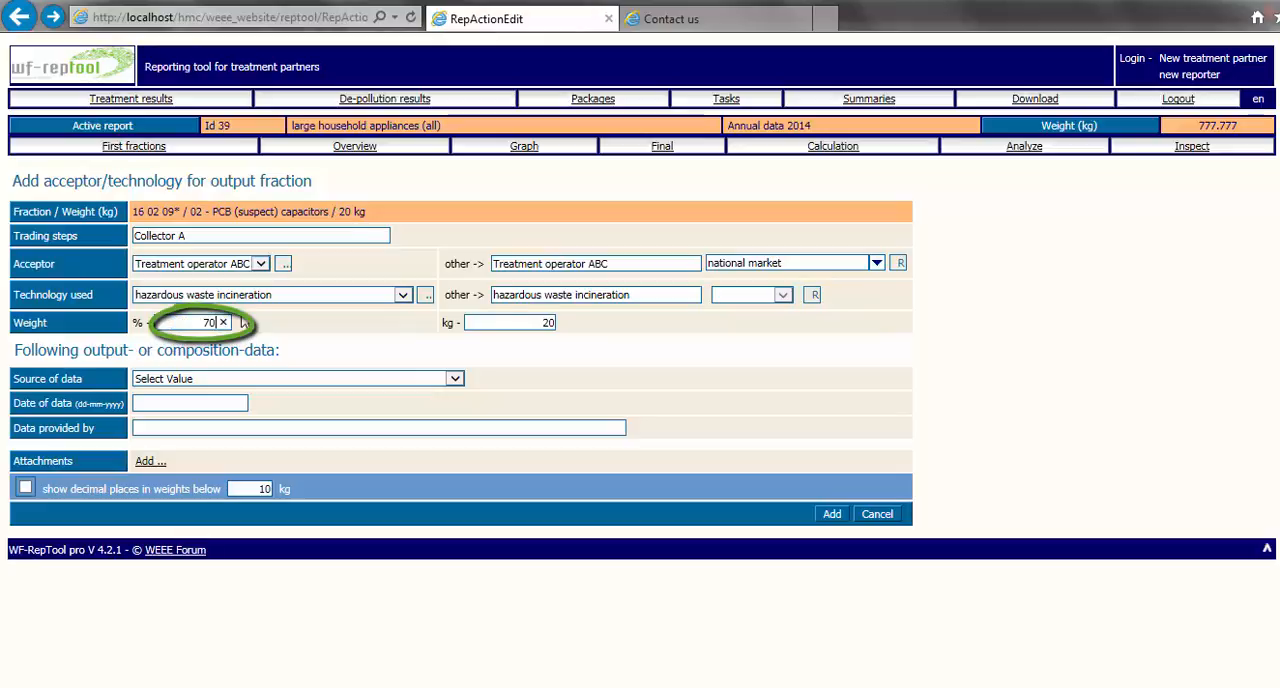
Set the weight going to this acceptor and technology to 15 kg and add the entry to the PCB (suspect) capacitors fraction.
{"action": "left_click", "coordinate": [316, 336]}
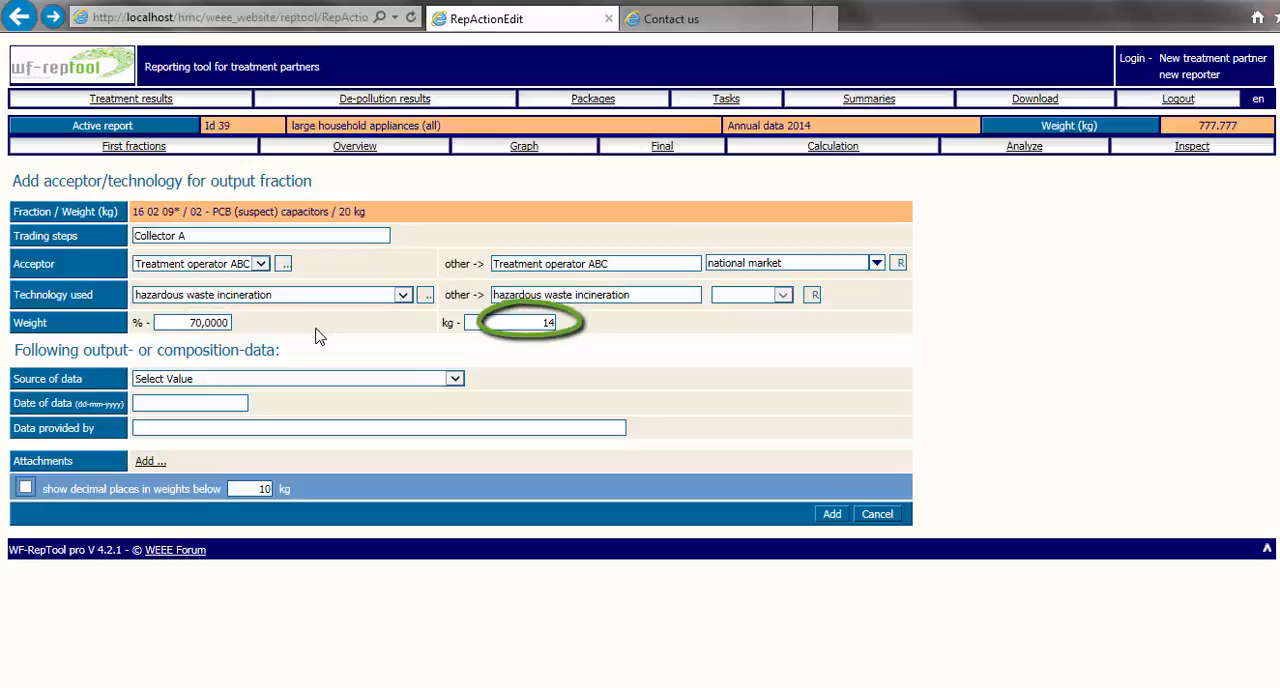
{"action": "left_click", "coordinate": [534, 321]}
{"action": "left_click", "coordinate": [585, 323]}
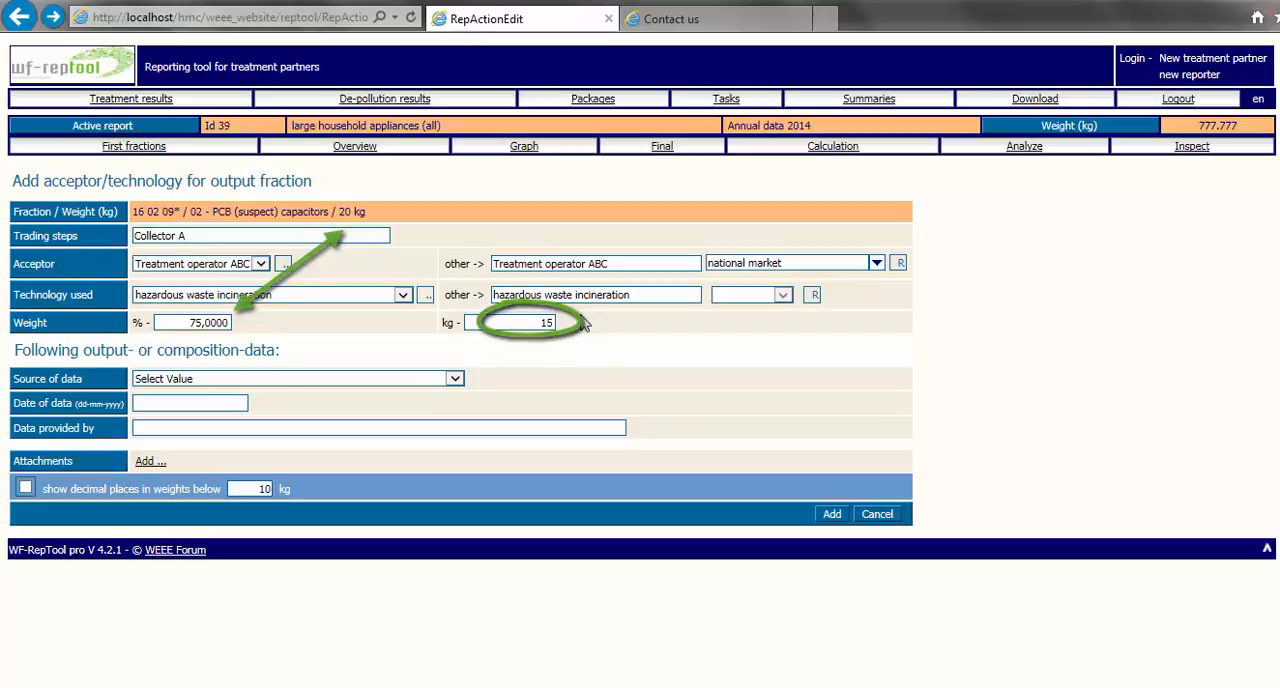
{"action": "left_click", "coordinate": [832, 515]}
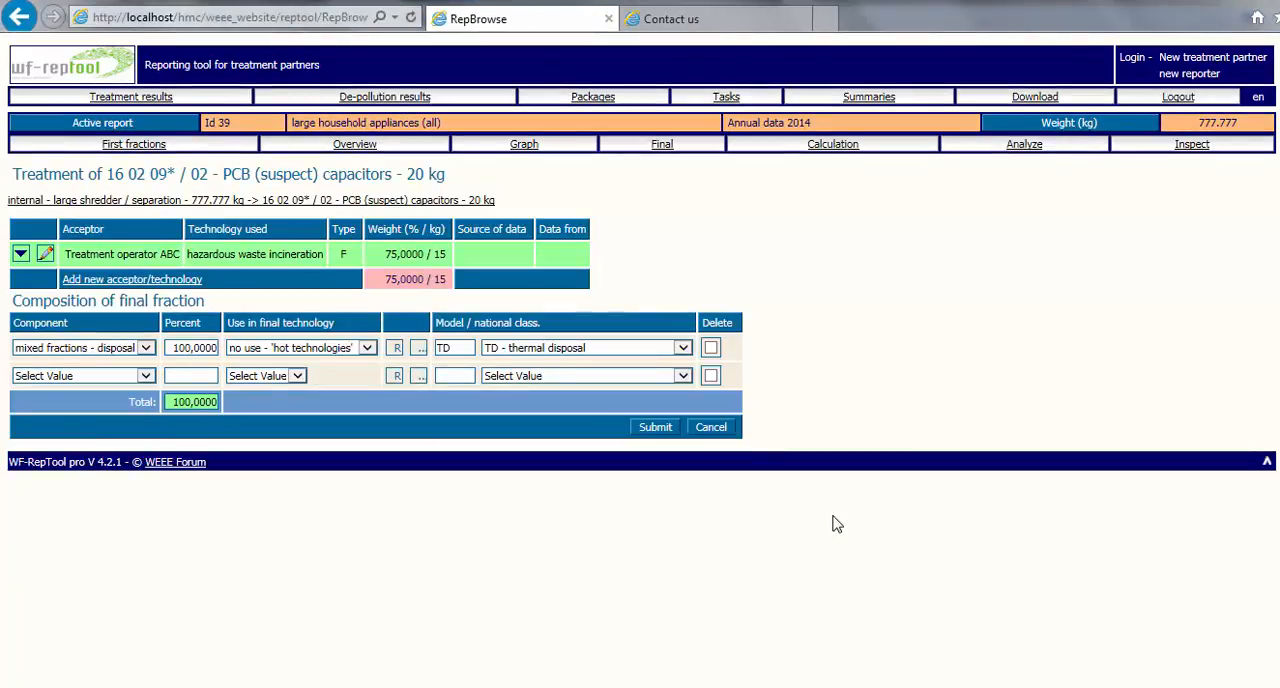
Insert an attachment row in the new acceptor/technology form and add the entry with a 100 percent (20 kg) weight share.
{"action": "left_click", "coordinate": [152, 290]}
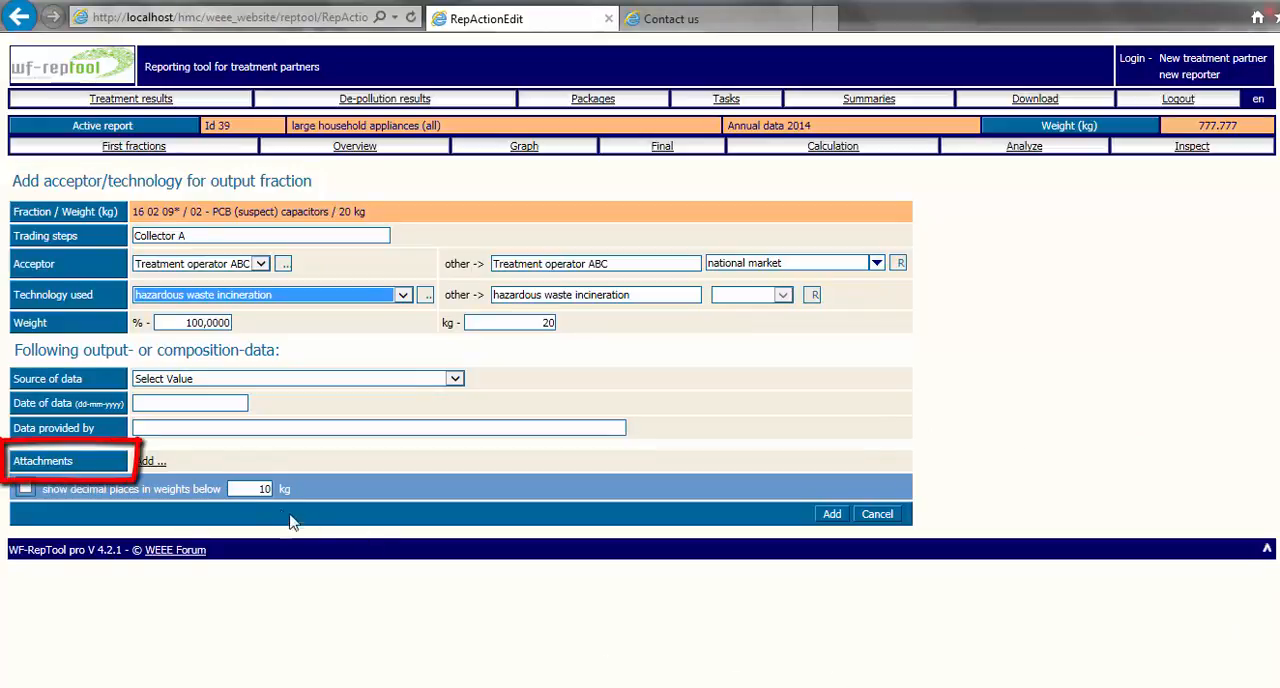
{"action": "left_click", "coordinate": [150, 463]}
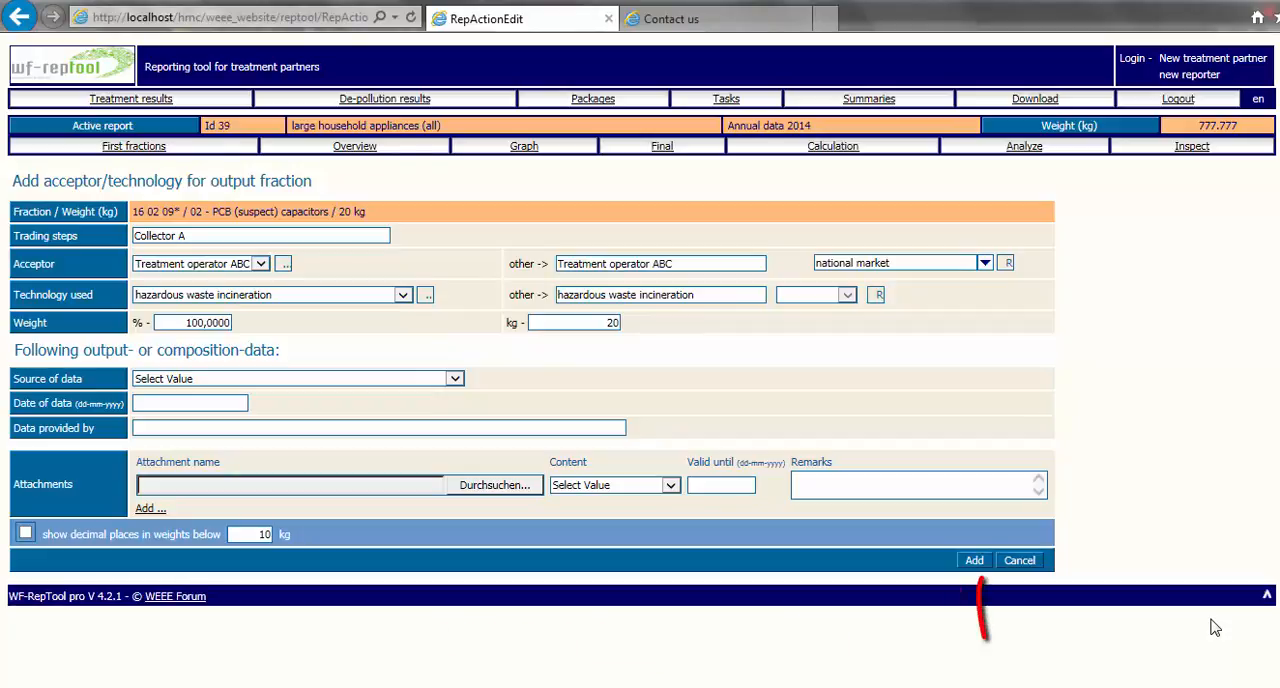
{"action": "left_click", "coordinate": [978, 560]}
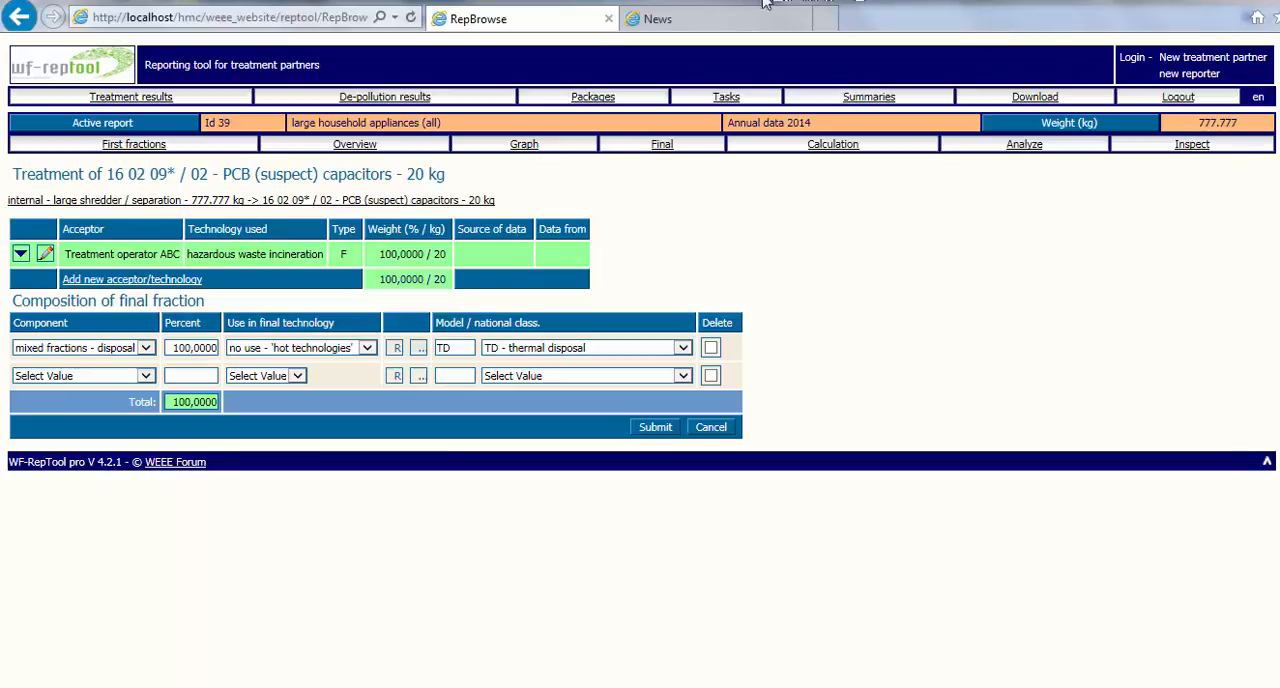
Switch to the WF-RepTool website and view its FAQ, User manuals and Contact us pages.
{"action": "left_click", "coordinate": [730, 20]}
{"action": "mouse_move", "coordinate": [611, 100]}
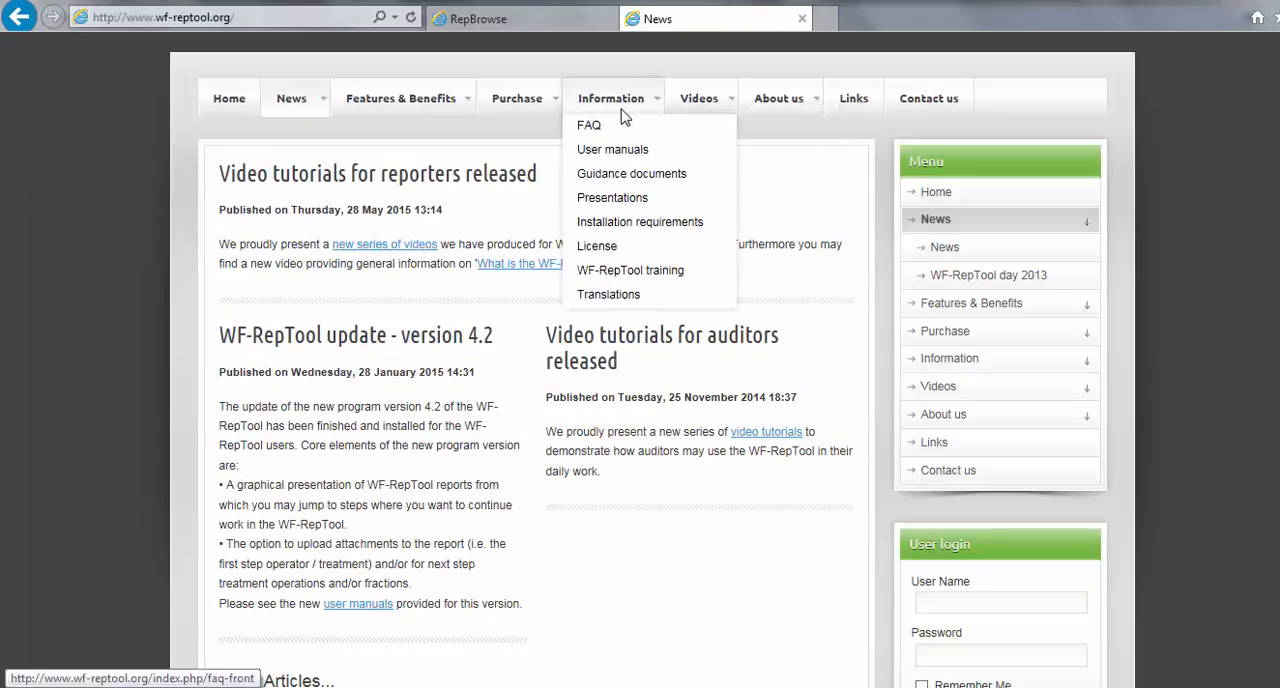
{"action": "left_click", "coordinate": [613, 127]}
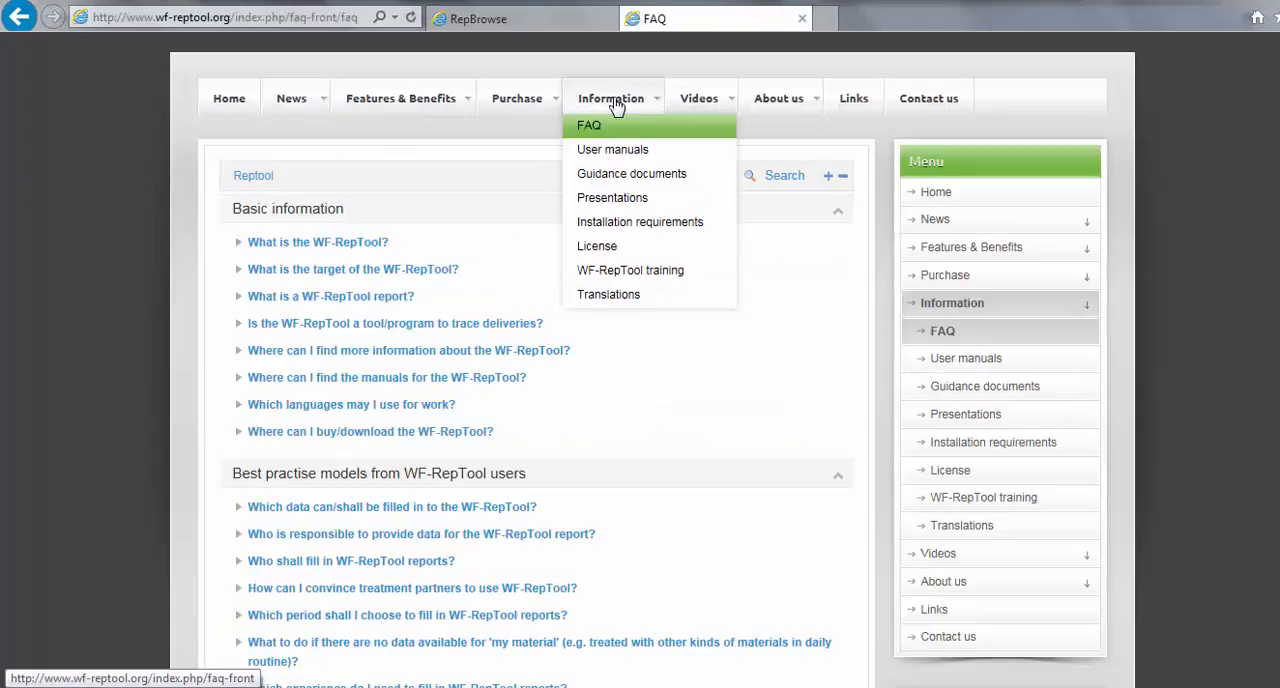
{"action": "left_click", "coordinate": [612, 150]}
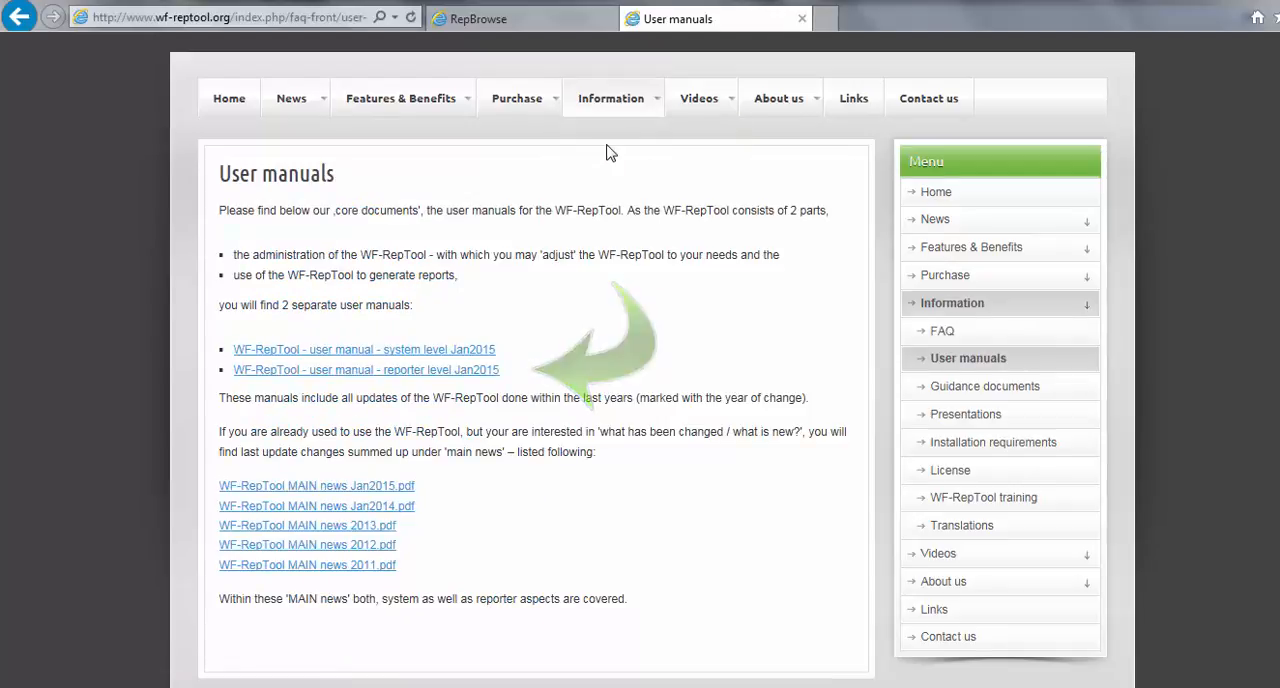
{"action": "left_click", "coordinate": [935, 103]}
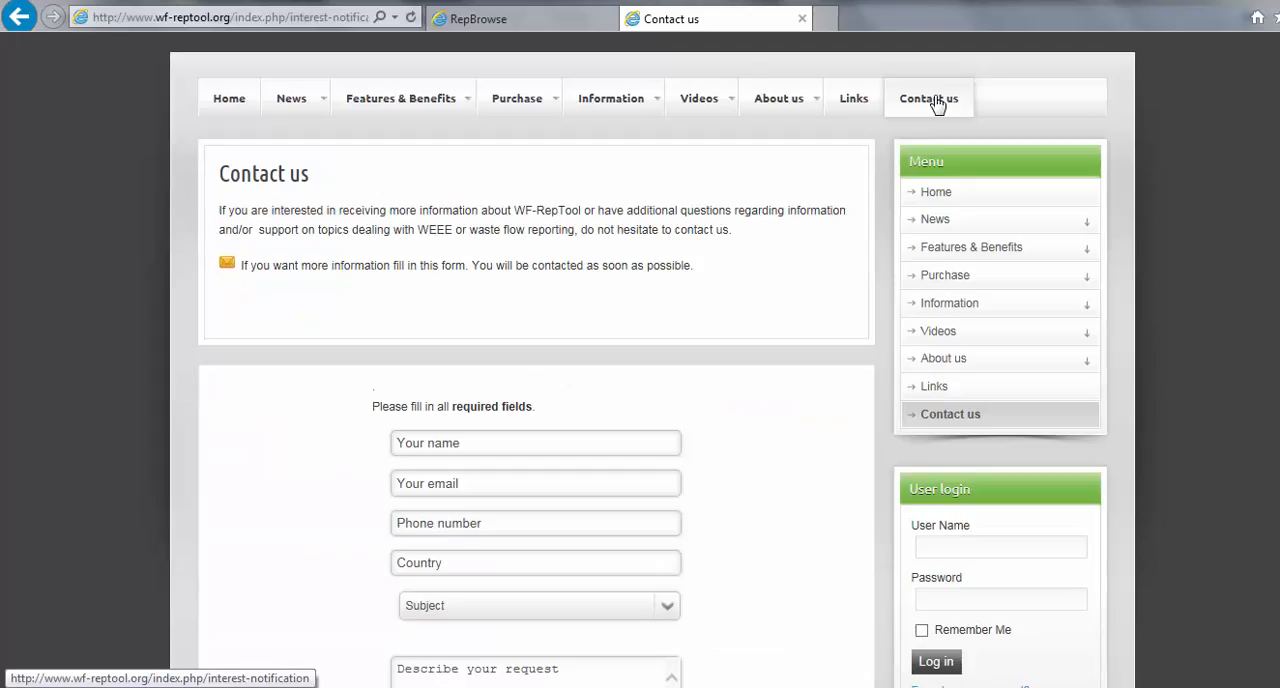